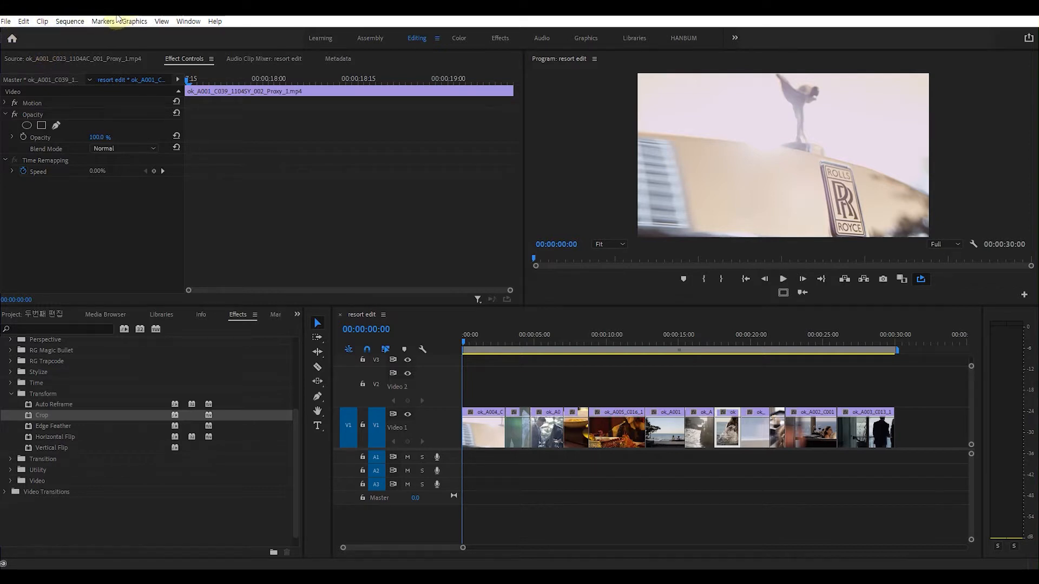
Open the keyboard shortcuts editor, set its keyboard layout to en, and look through the application command list
left_click(24, 23)
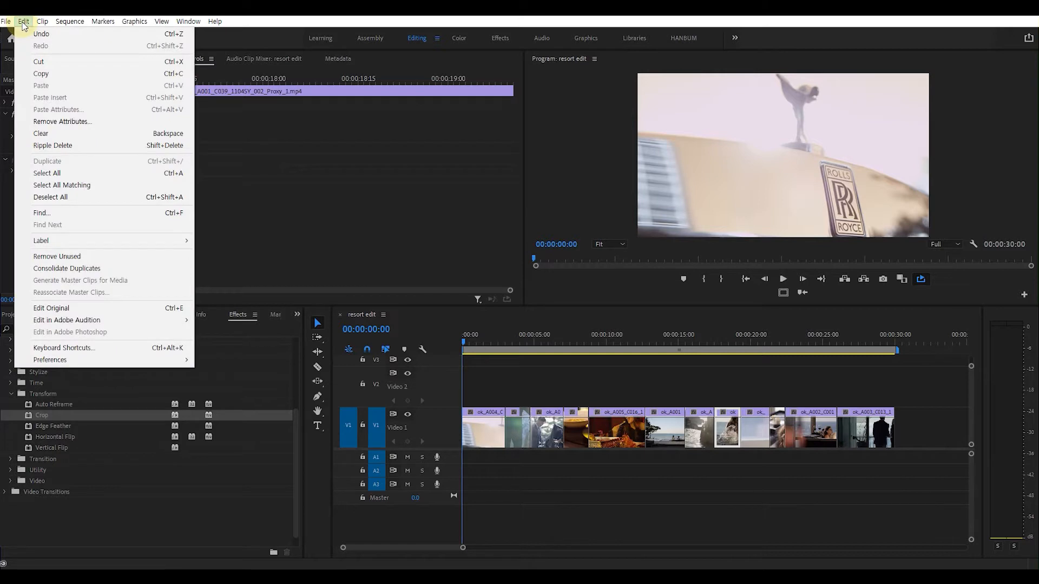
left_click(95, 352)
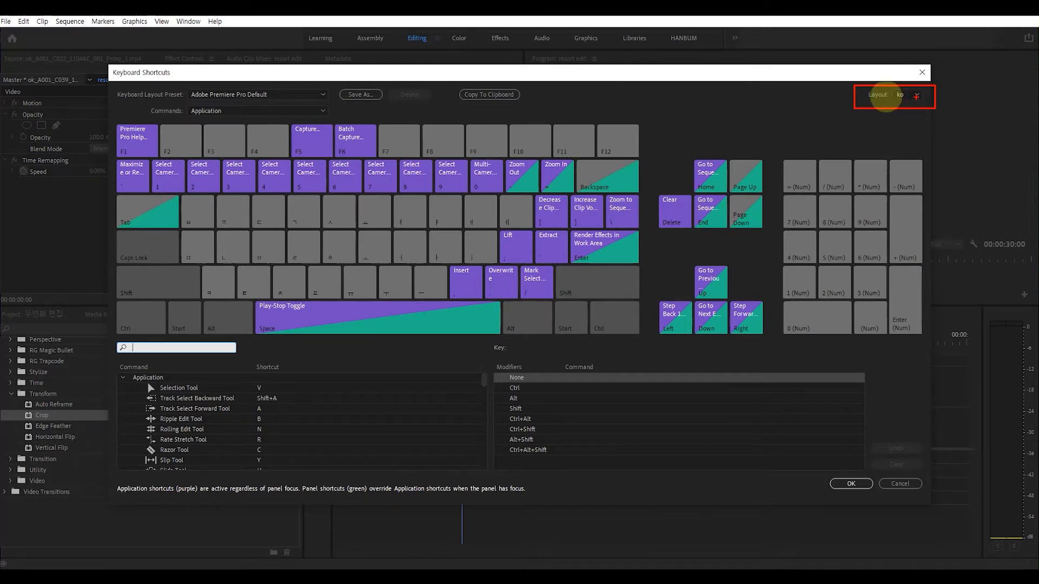
left_click(916, 96)
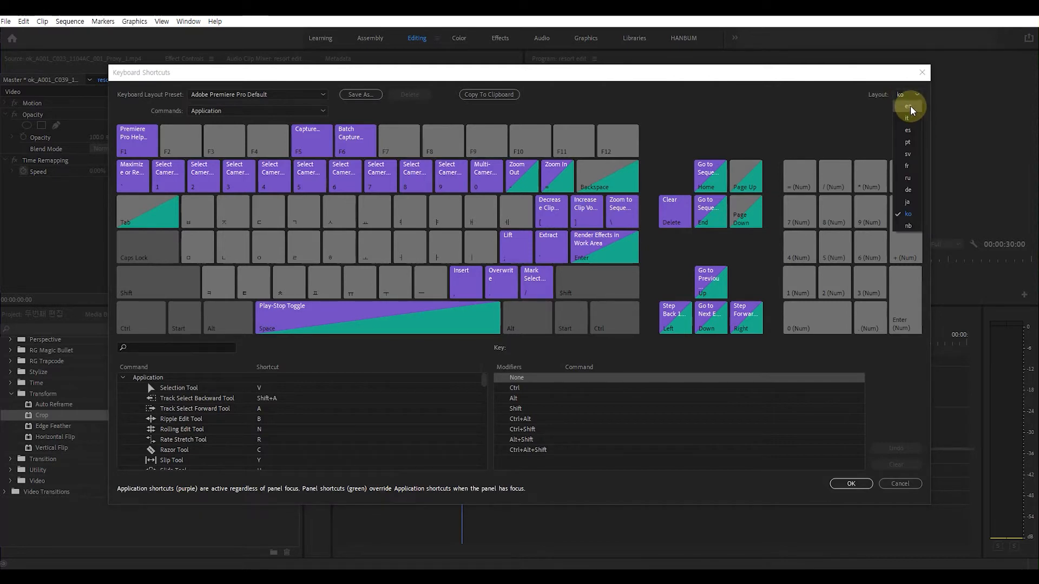
left_click(909, 106)
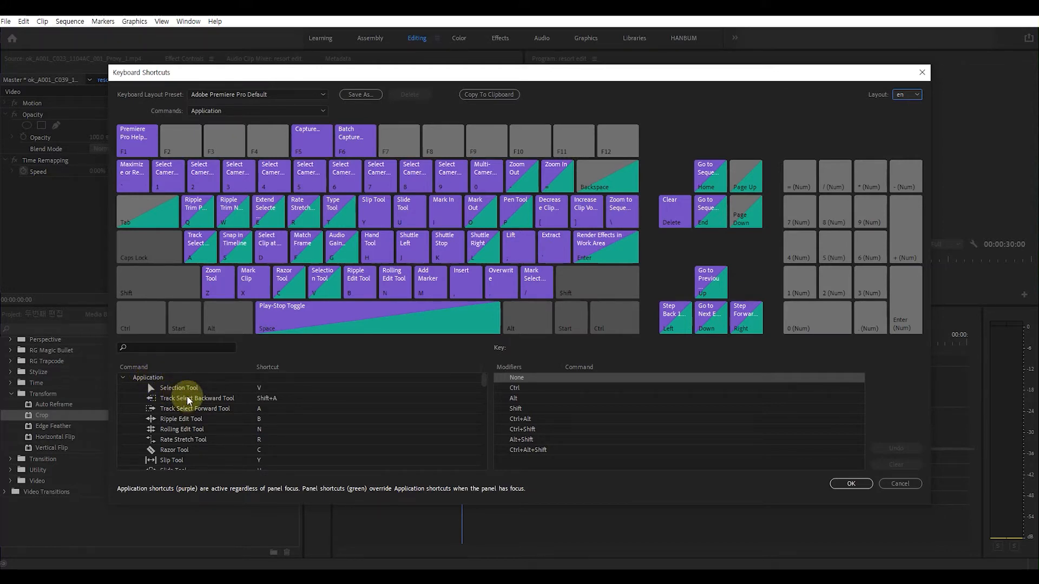
scroll(234, 445, "down", 1)
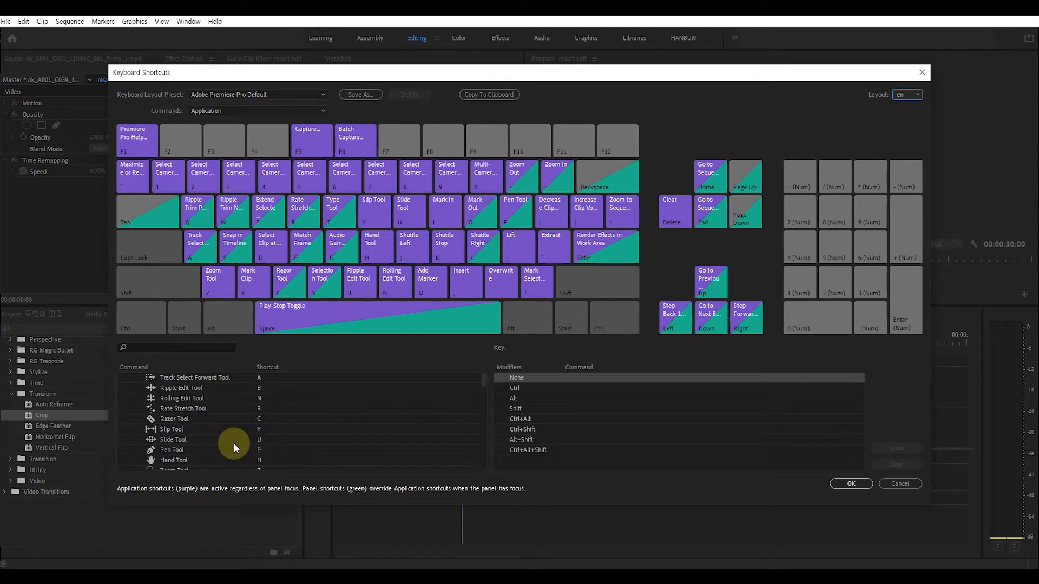
scroll(233, 413, "up", 1)
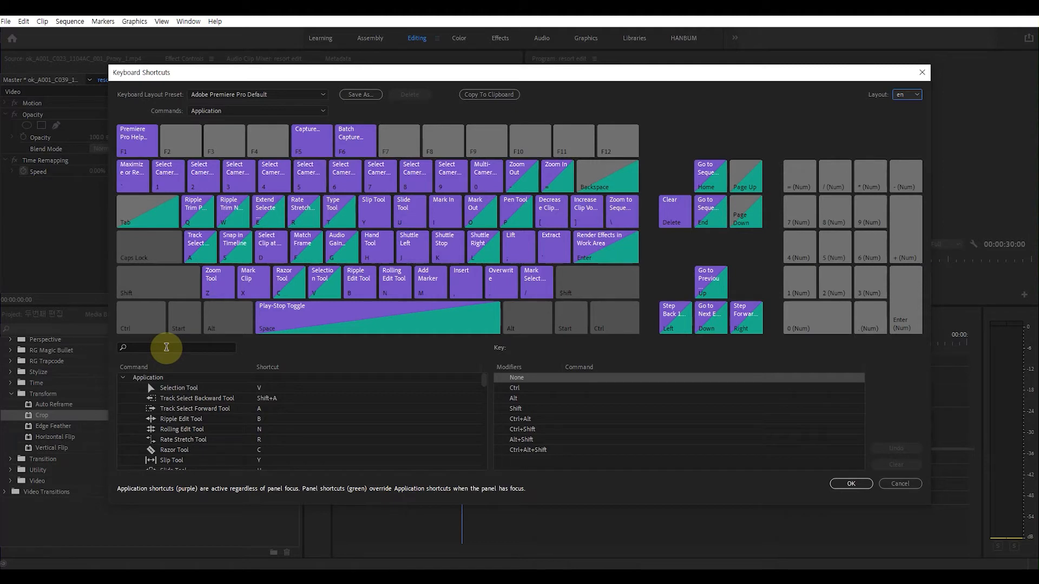
Search the shortcut commands for "add" and assign Z as an additional shortcut for Add Edit
left_click(166, 346)
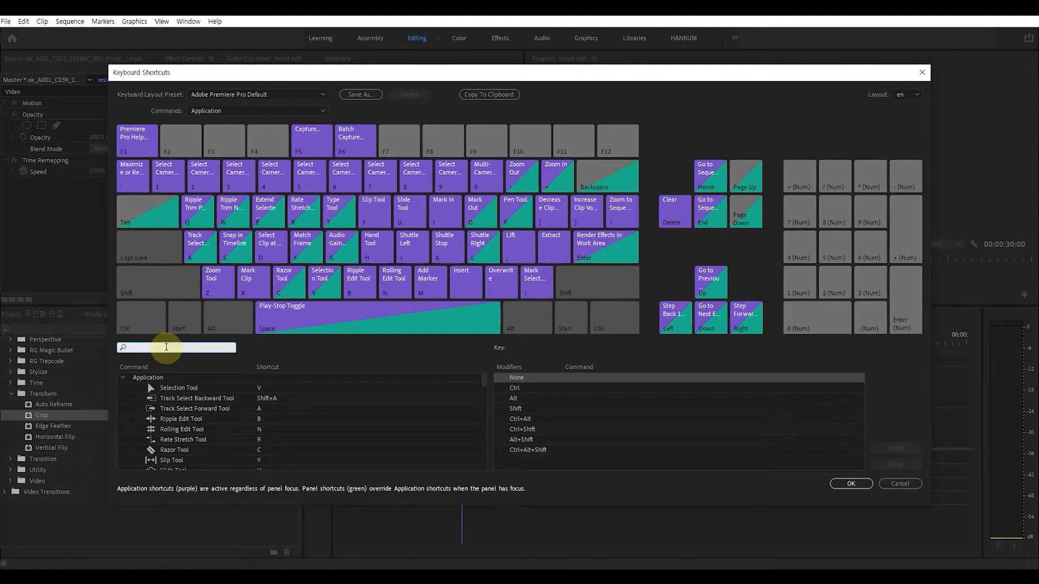
type("add")
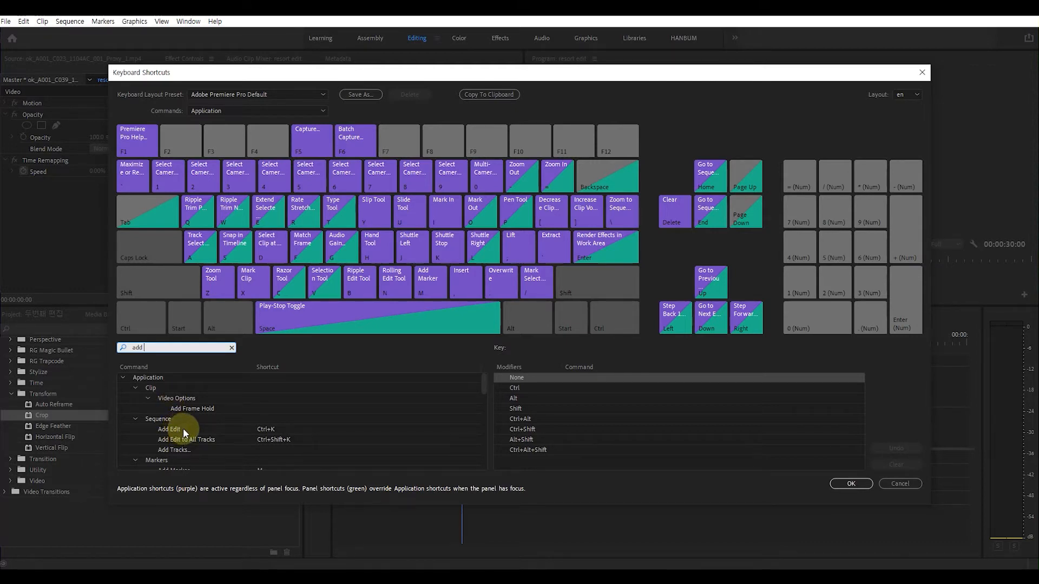
left_click(284, 429)
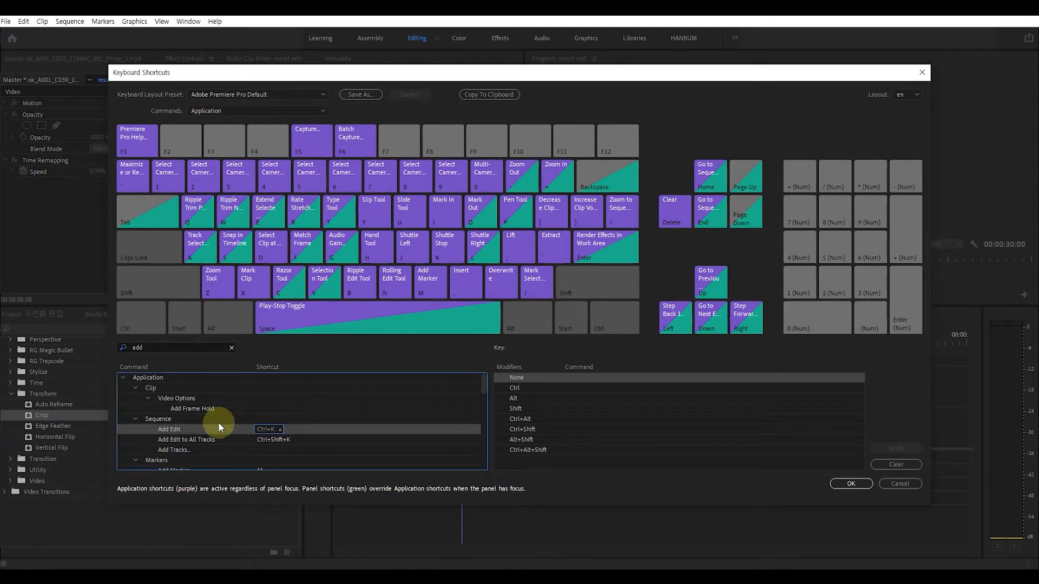
left_click(297, 429)
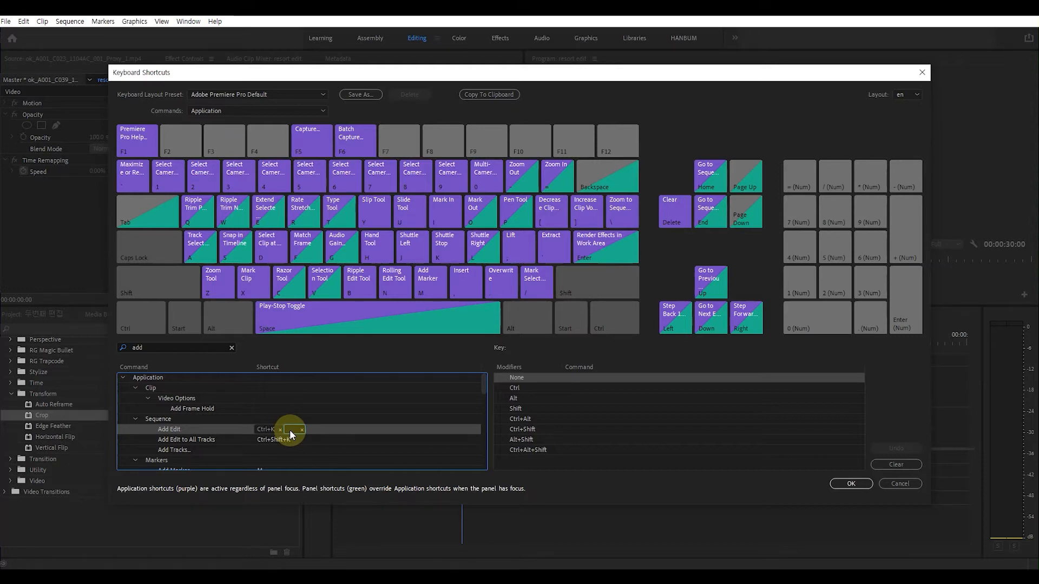
key("z")
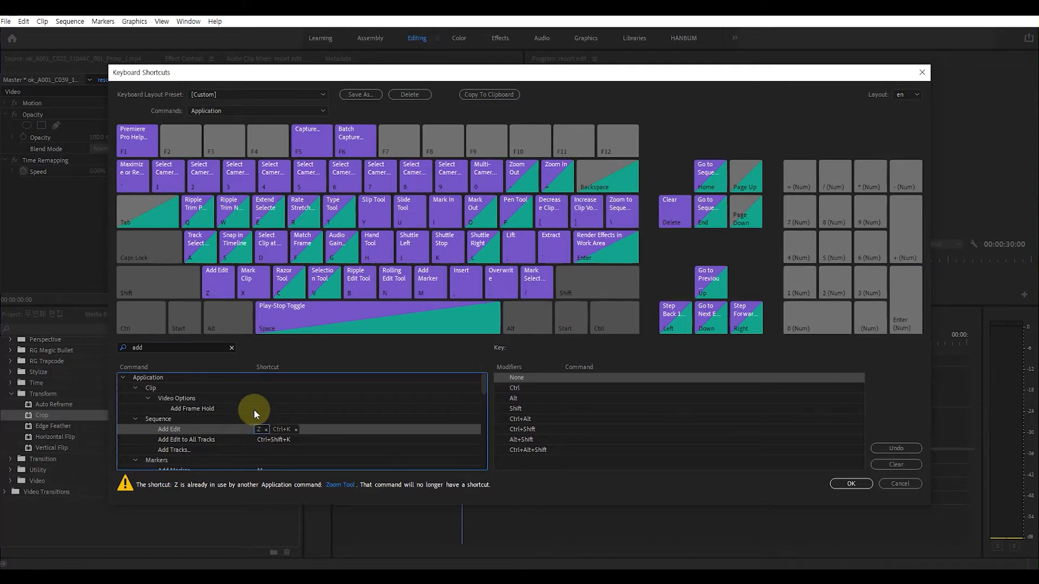
Find the Ripple Delete command by searching "ripple", add X as a shortcut for it, and save the shortcut changes
double_click(162, 347)
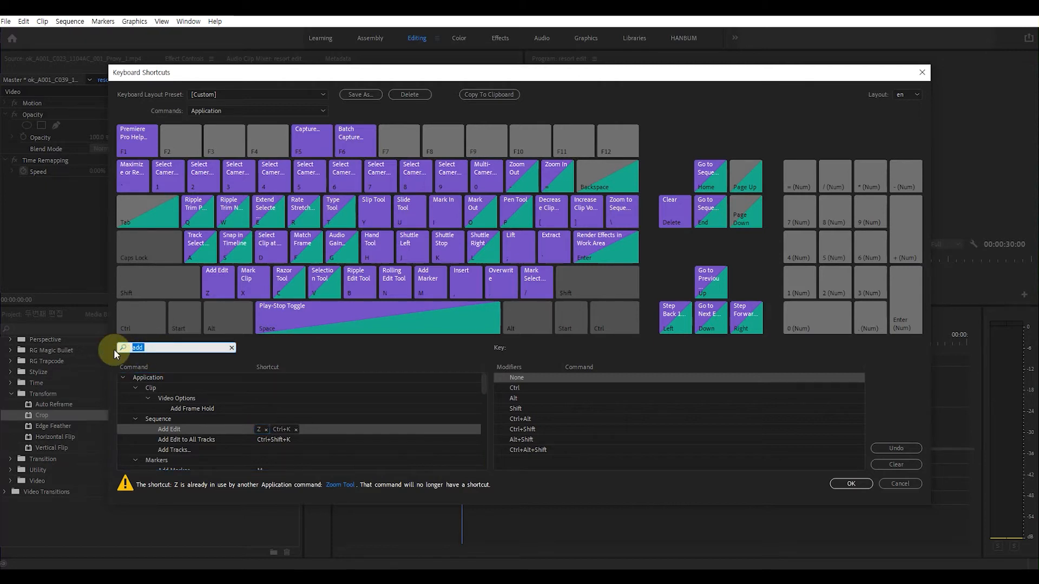
type("ri")
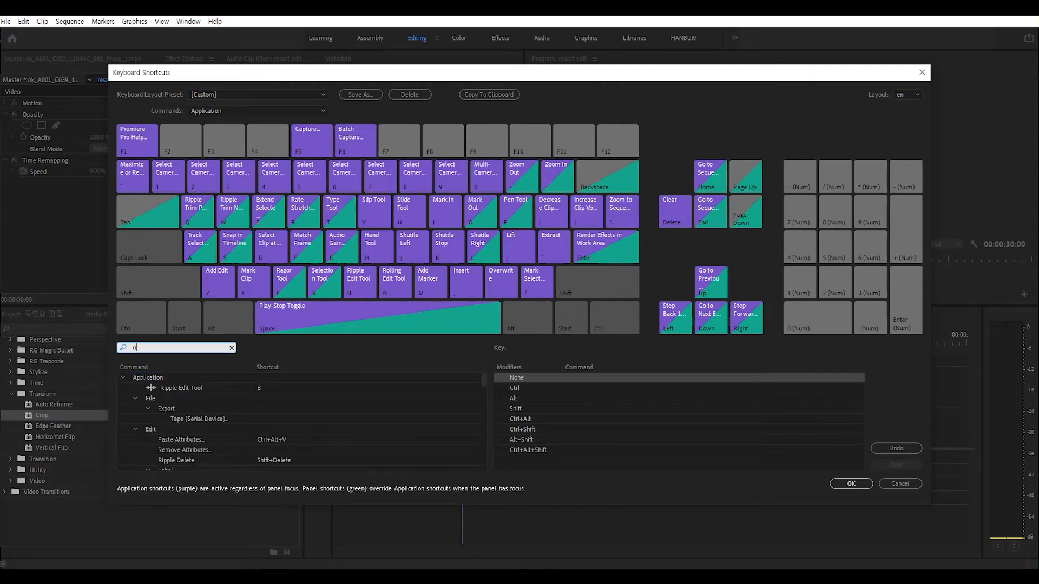
type("pple")
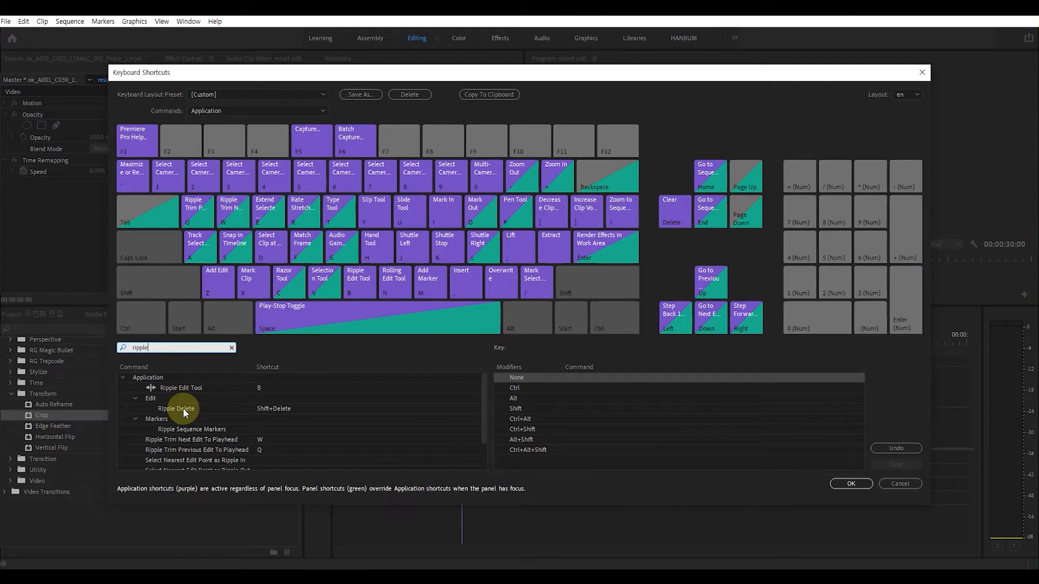
left_click(304, 408)
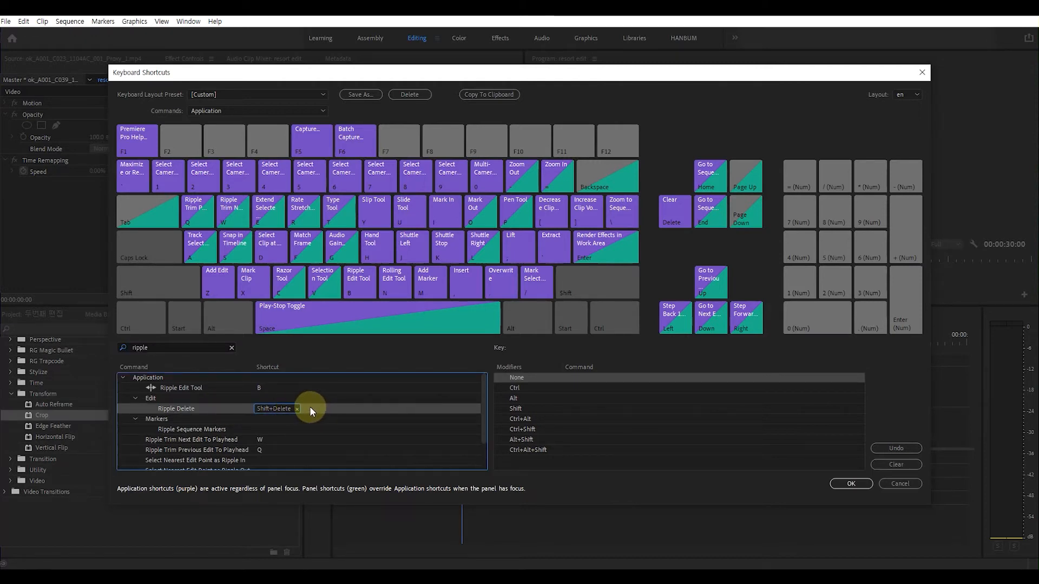
left_click(310, 408)
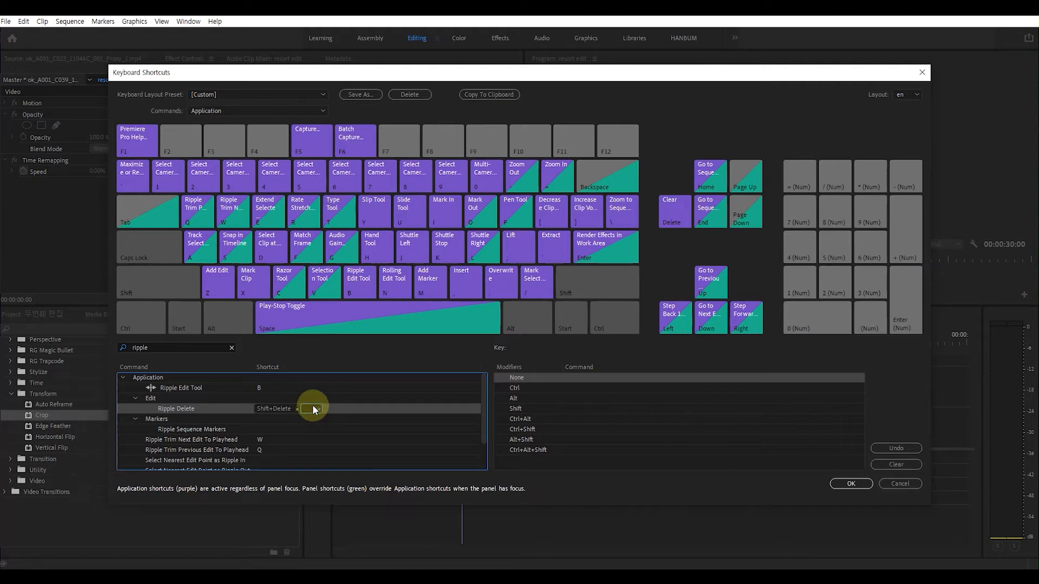
key("x")
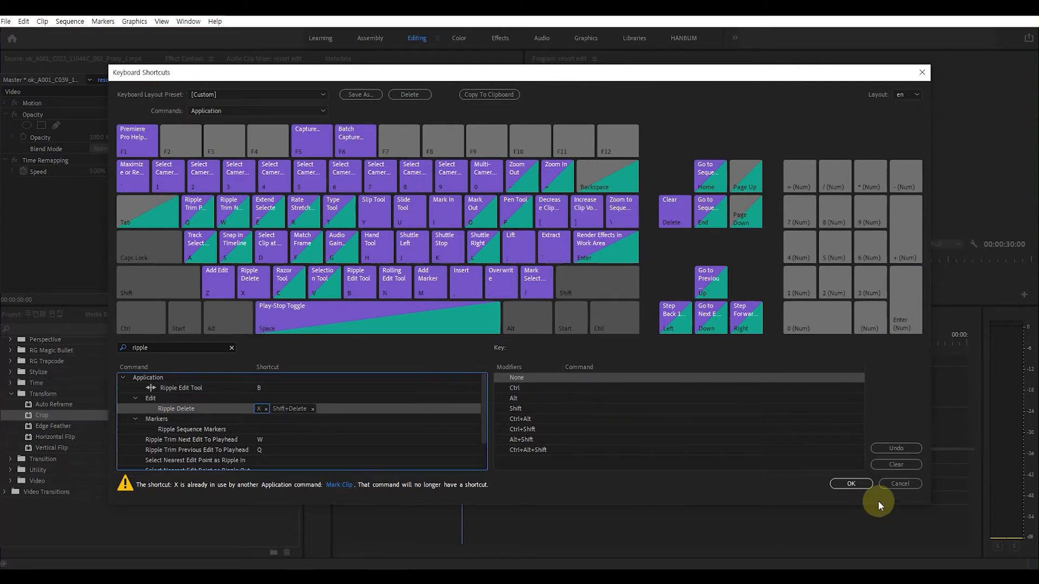
left_click(854, 483)
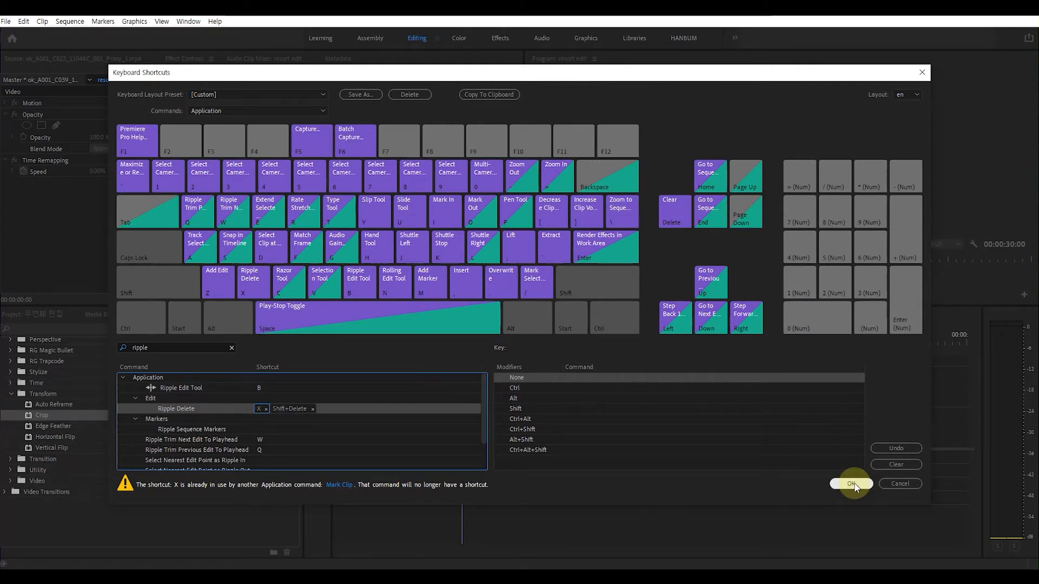
left_click(854, 484)
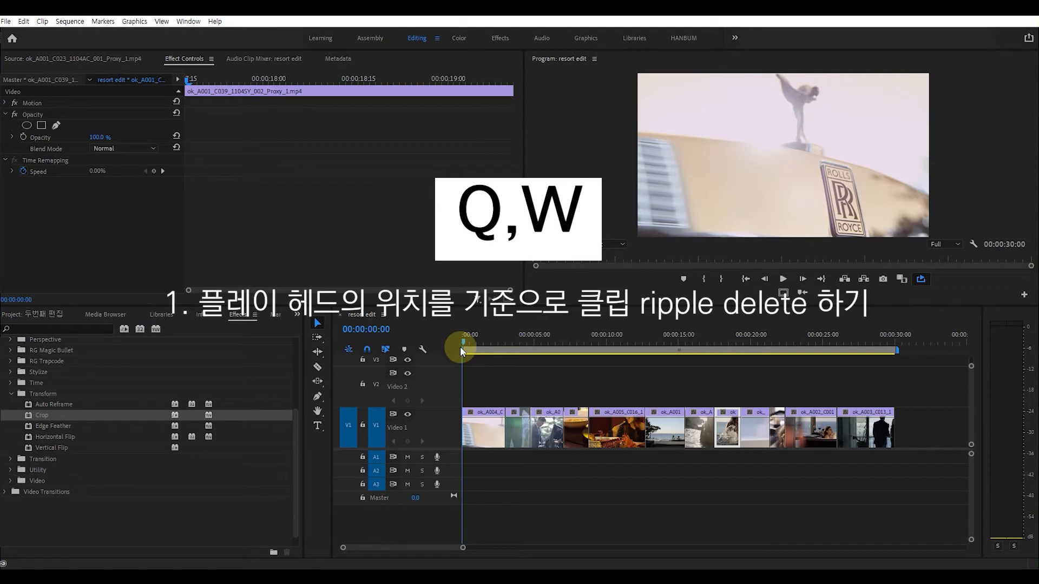
Try ripple trimming the start of the first clip up to the playhead at 00:00:00:16, and undo the trim
left_click_drag(465, 549, 415, 548)
left_click_drag(463, 349, 482, 348)
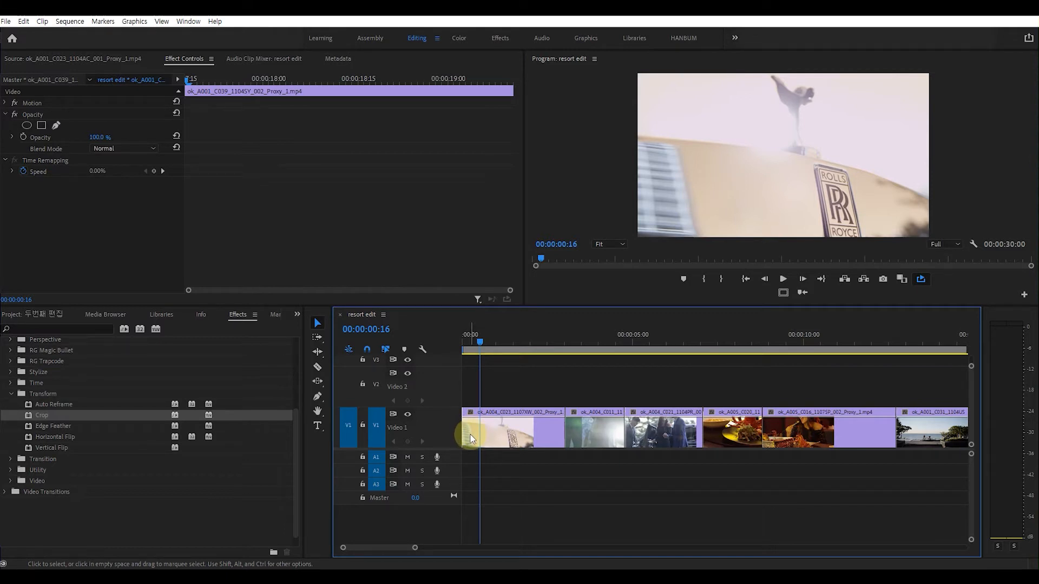
key("q")
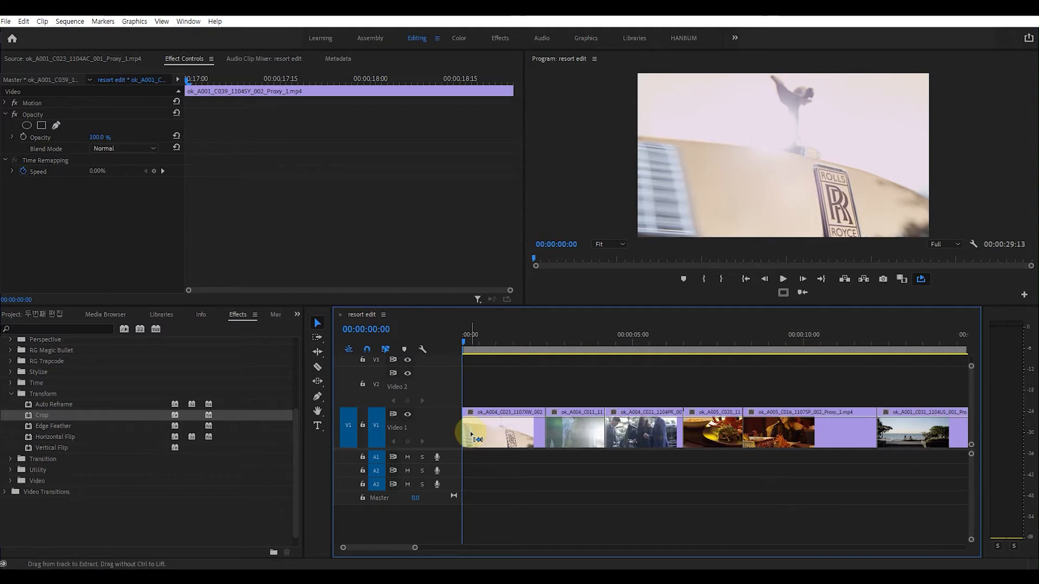
left_click_drag(471, 433, 477, 424)
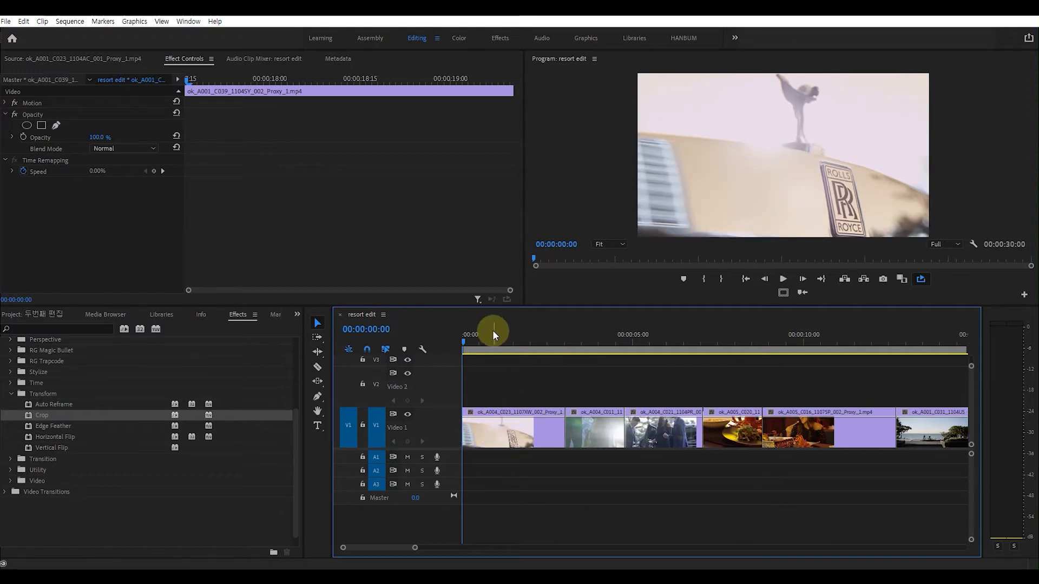
Try ripple trimming the end of the first clip back to the playhead at 00:00:02:13, and undo the trim
left_click_drag(500, 337, 545, 341)
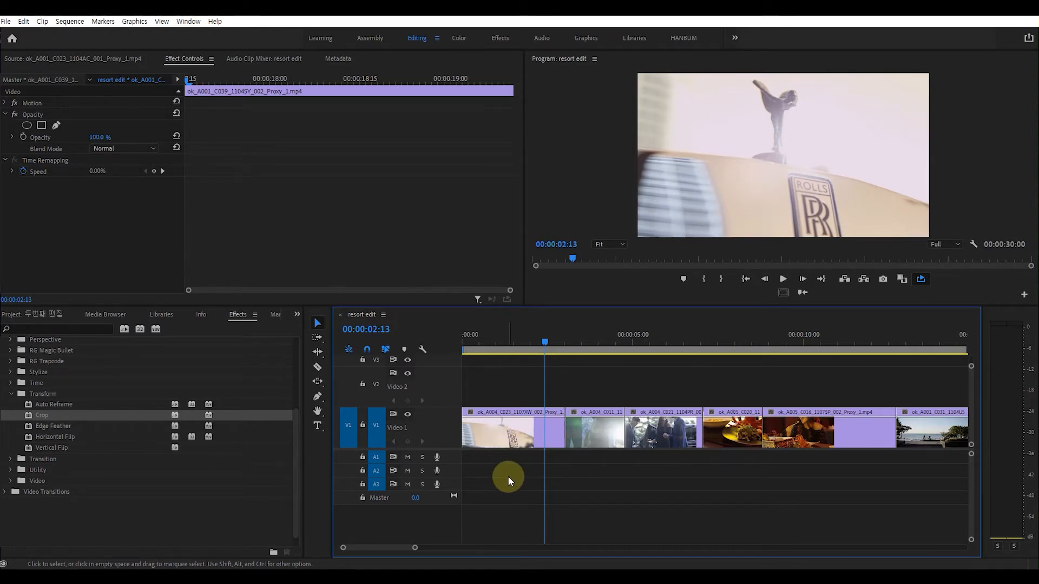
key("w")
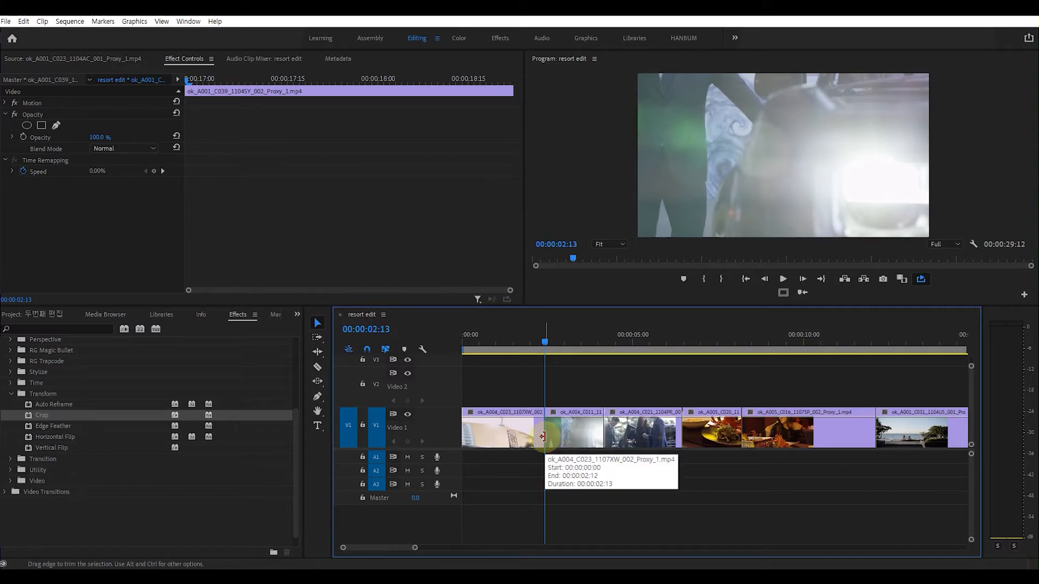
key("ctrl+z")
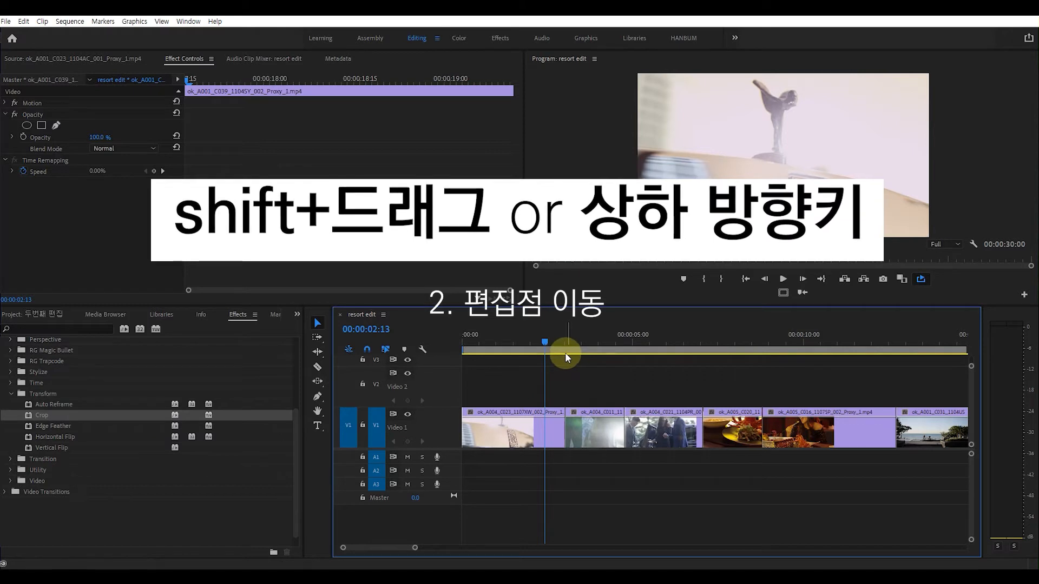
Snap the playhead to successive edit points, step back and forth between cuts, and stop at the lobster clip's start at 00:00:07:02
left_click_drag(554, 336, 708, 364)
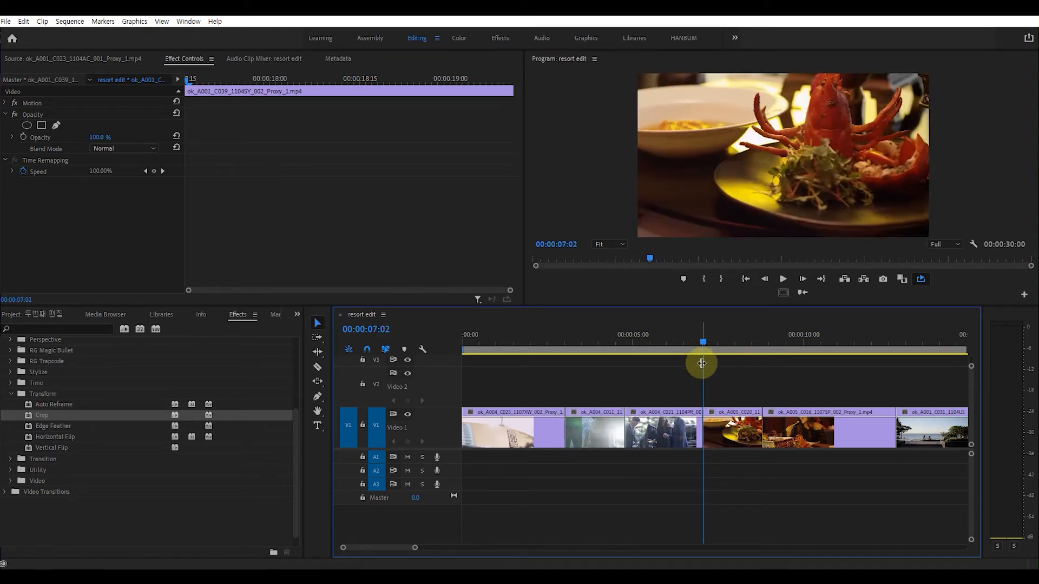
left_click_drag(725, 341, 761, 372)
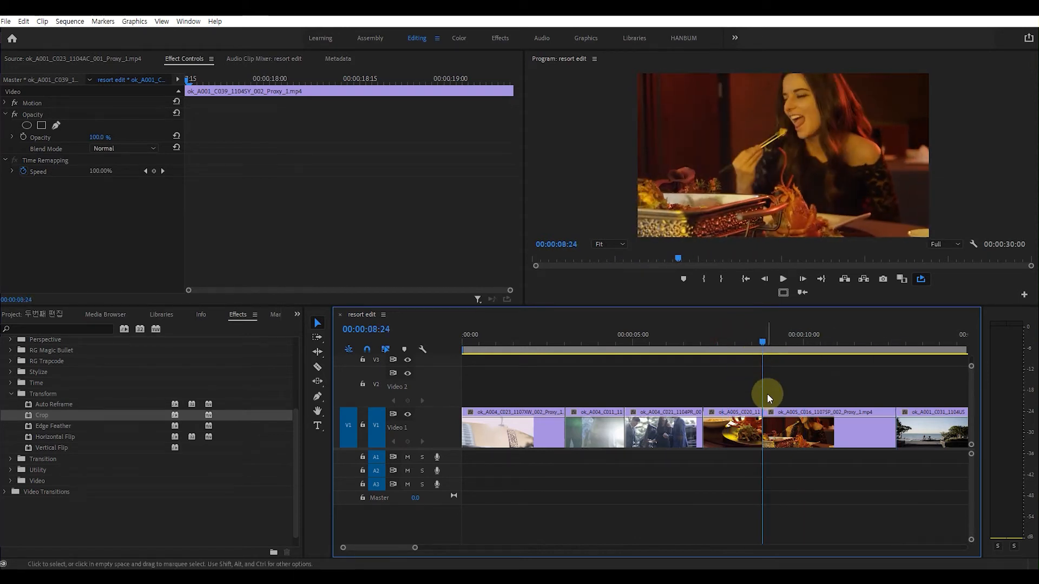
key("Up")
key("Down")
key("Up")
key("Up")
key("Up")
key("Down")
key("Down")
key("Down")
key("Up")
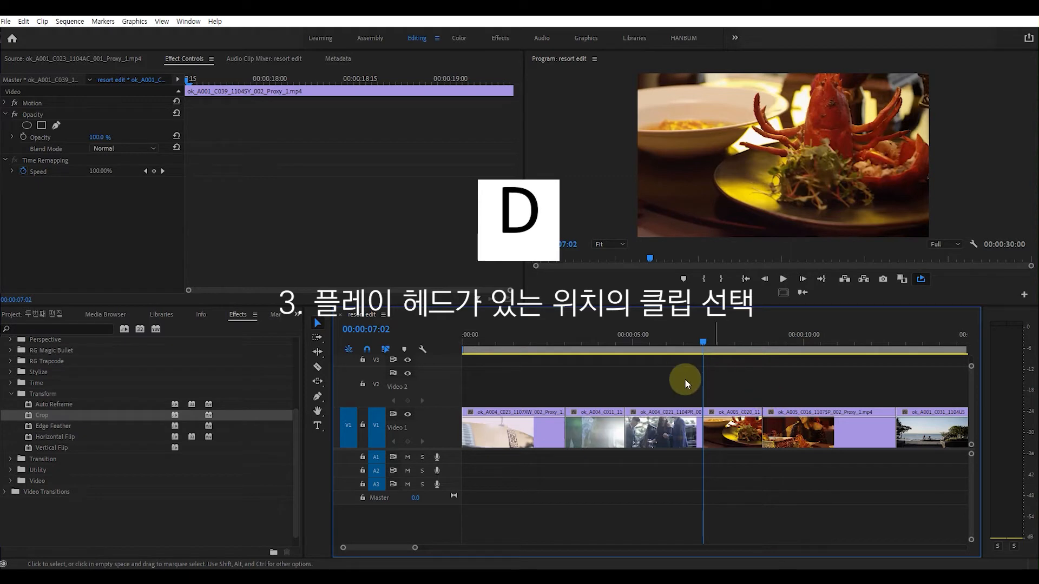
Move the playhead to 00:00:05:27 and apply Brightness & Contrast to the clip there, with brightness 19 and contrast 46
mouse_move(677, 336)
left_mouse_down()
mouse_move(580, 336)
mouse_move(665, 339)
left_mouse_up()
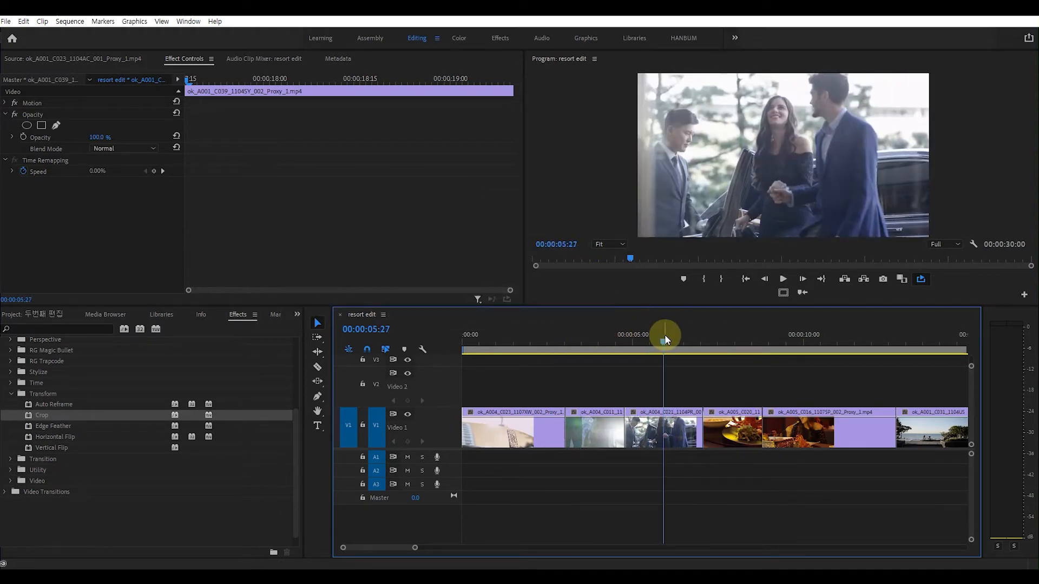
left_click(662, 436)
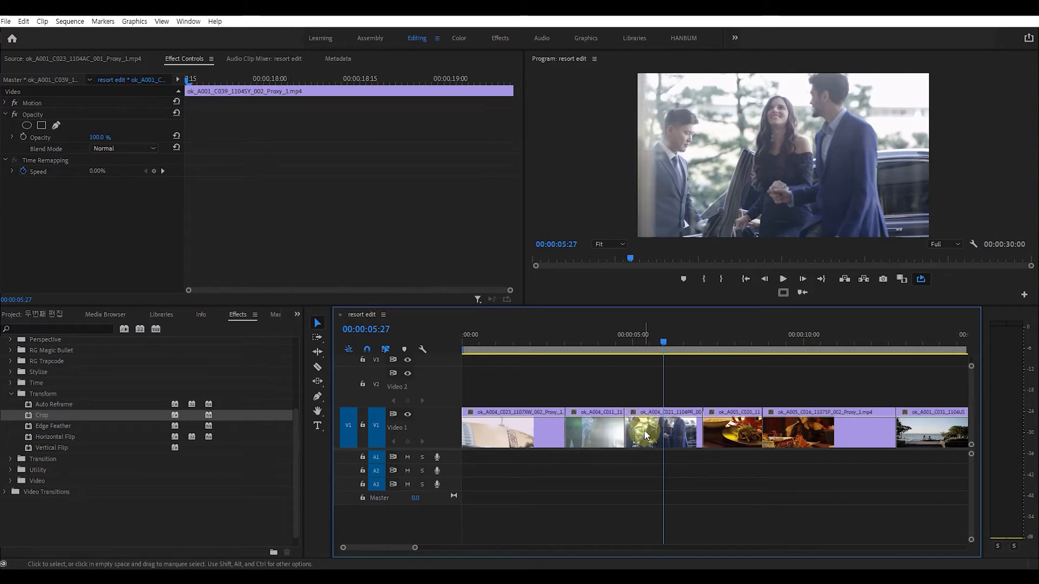
left_click(645, 434)
left_click(696, 481)
left_click(669, 440)
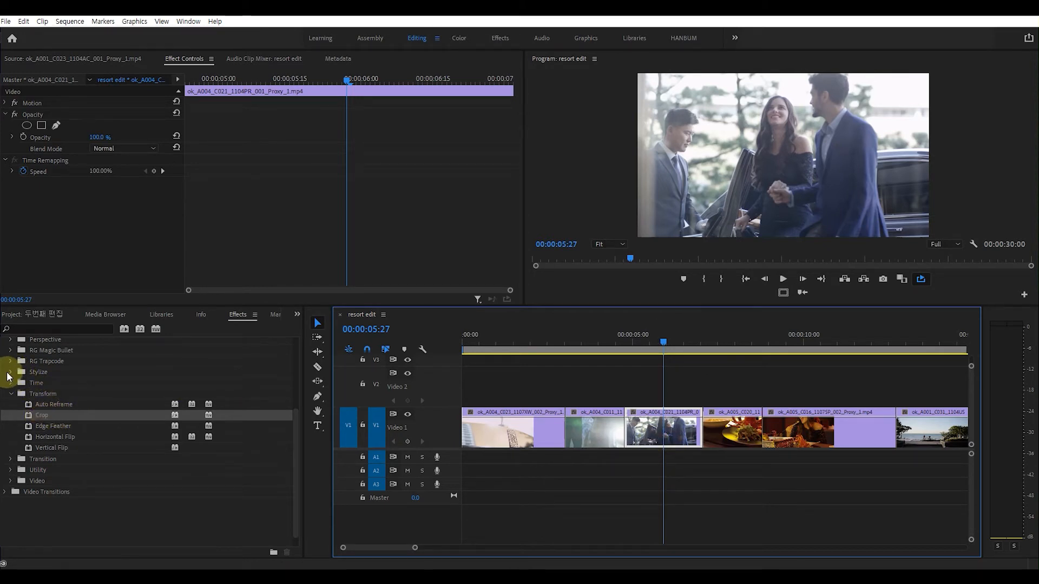
scroll(14, 378, "up", 6)
left_click_drag(60, 413, 115, 215)
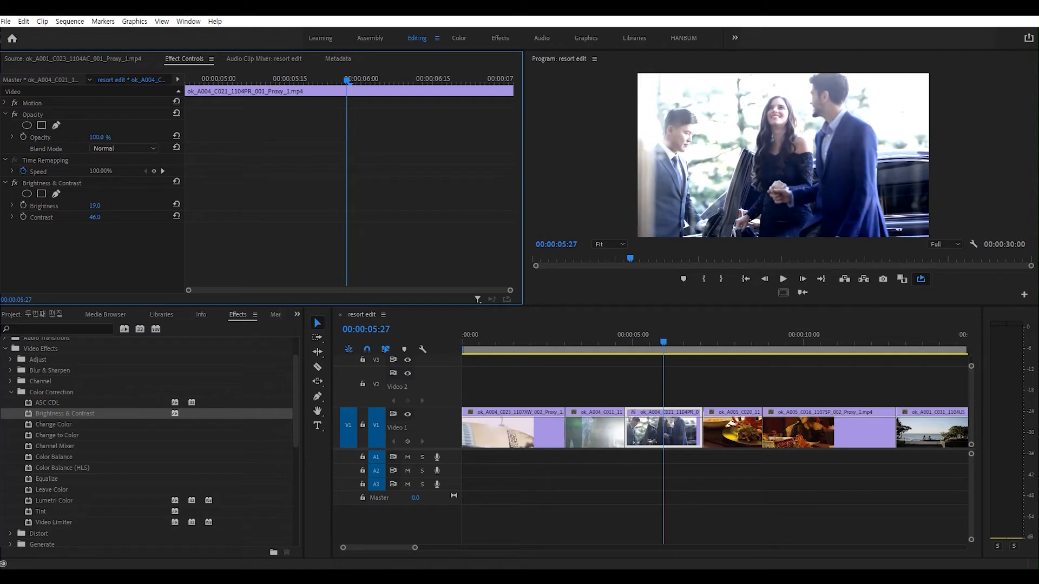
Move the playhead to 00:00:06:02 within the third clip, check that clip's effect settings, and clear the selection
left_click(572, 393)
left_click_drag(632, 339, 670, 339)
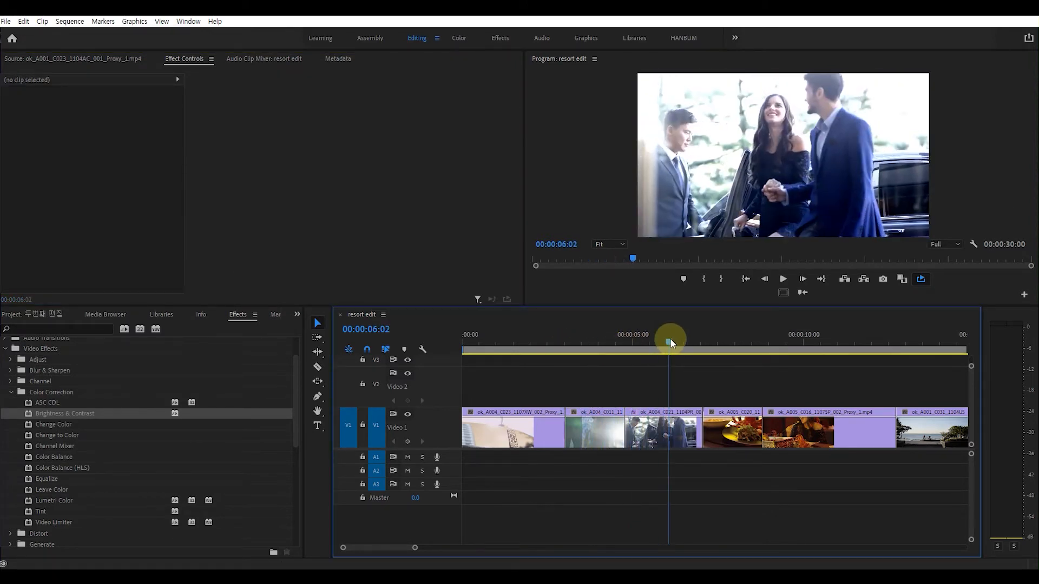
left_click(653, 436)
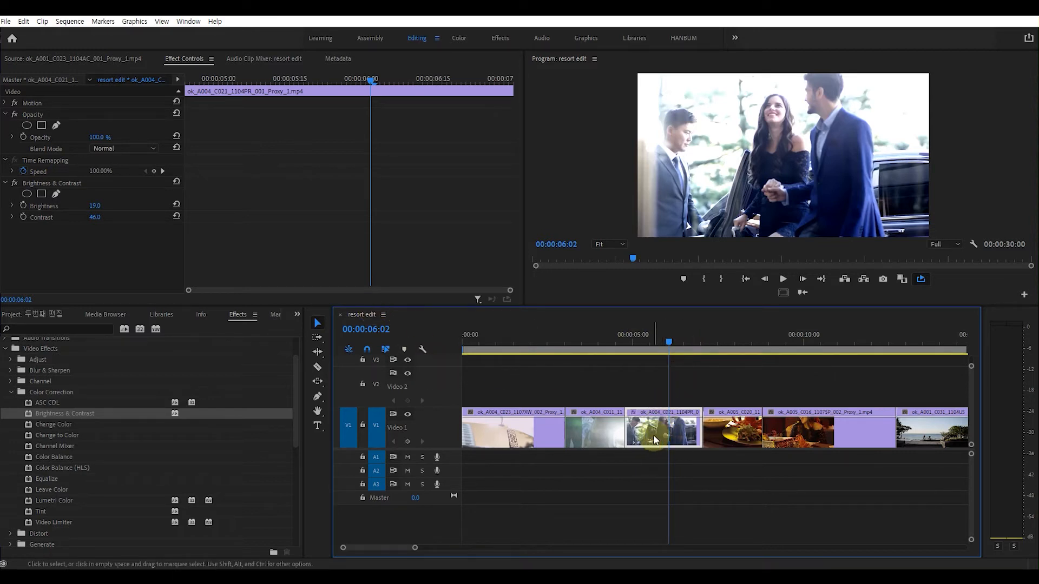
left_click(650, 385)
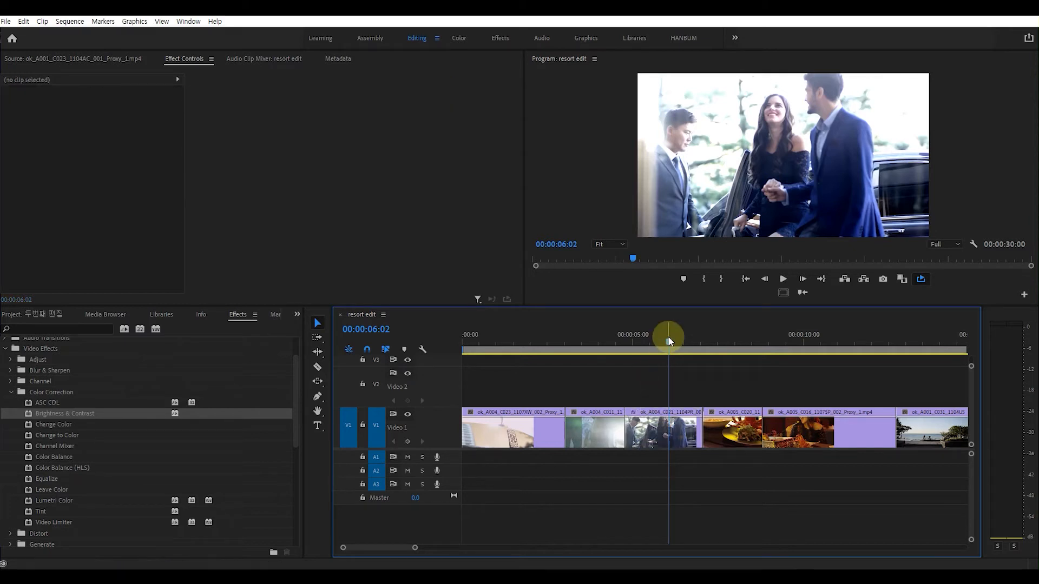
Move the playhead to 00:00:05:20 within the third clip and select the clip at the playhead
left_click_drag(669, 339, 657, 355)
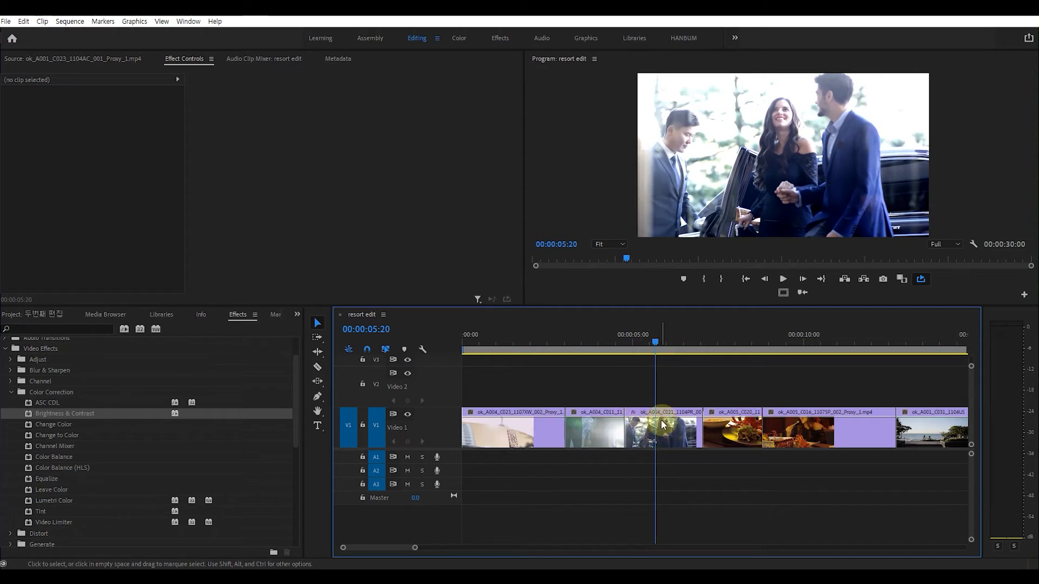
left_click(652, 401)
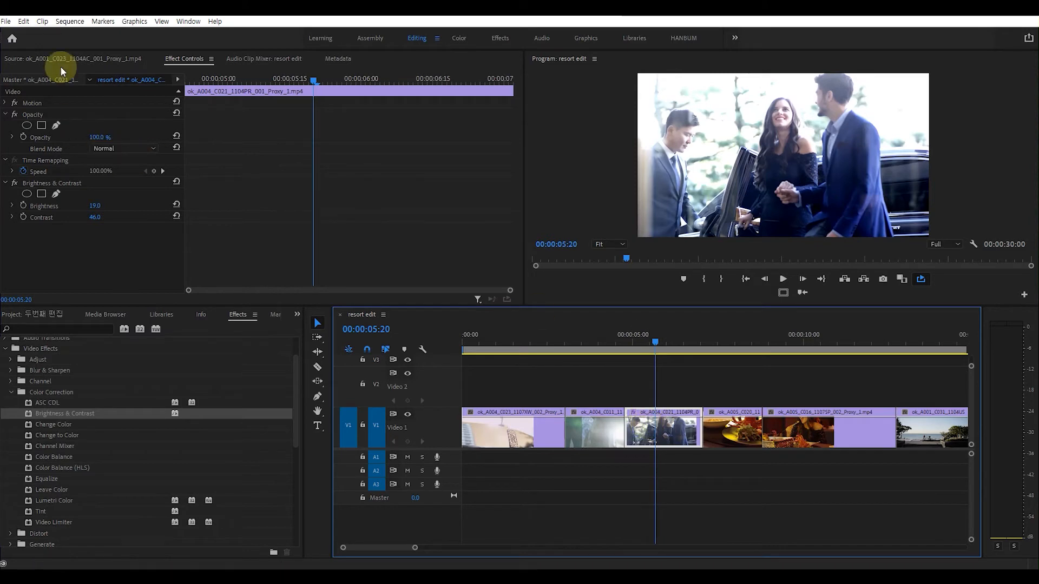
key("Left")
key("Left")
key("Left")
key("Left")
key("Left")
key("Left")
Move the playhead to 00:00:06:29, clear the clip selection, and return the playhead to 00:00:05:28
left_click(700, 336)
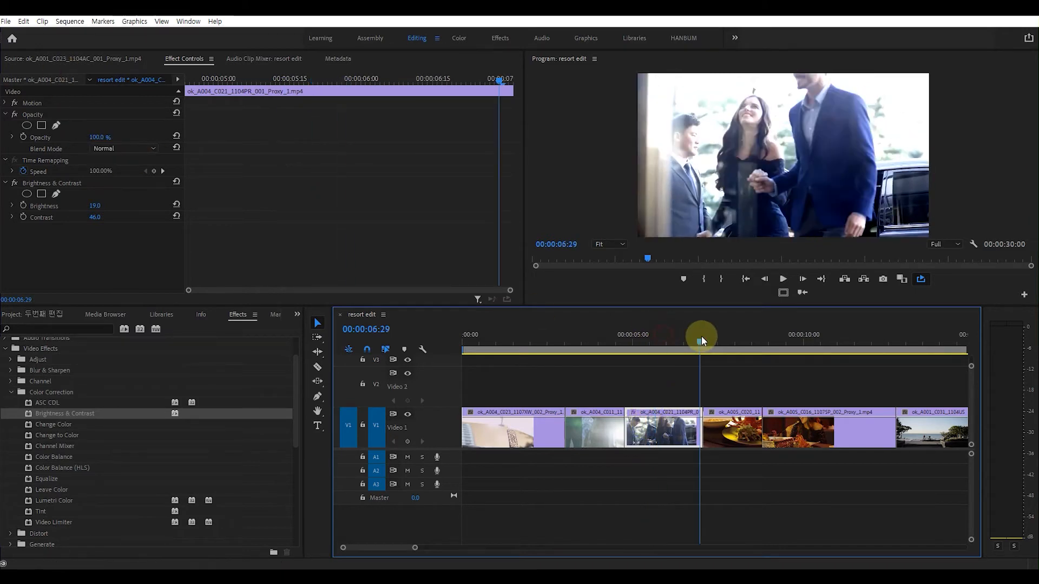
left_click(673, 482)
mouse_move(662, 333)
left_mouse_down()
mouse_move(712, 337)
mouse_move(664, 343)
left_mouse_up()
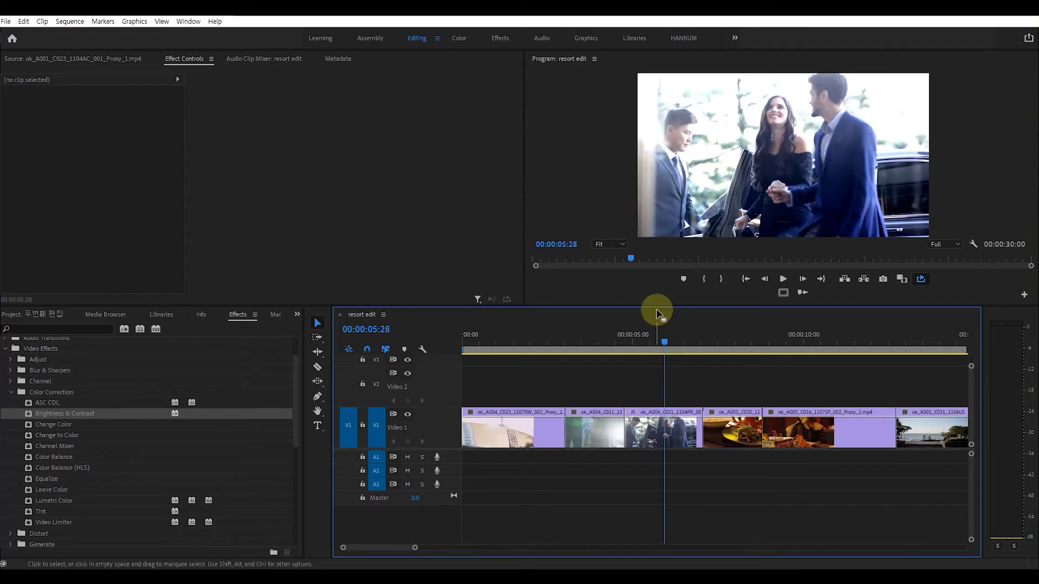
Turn on Selection Follows Playhead and scrub across the later clips and back to 00:00:05:14 in the third clip
left_click(64, 23)
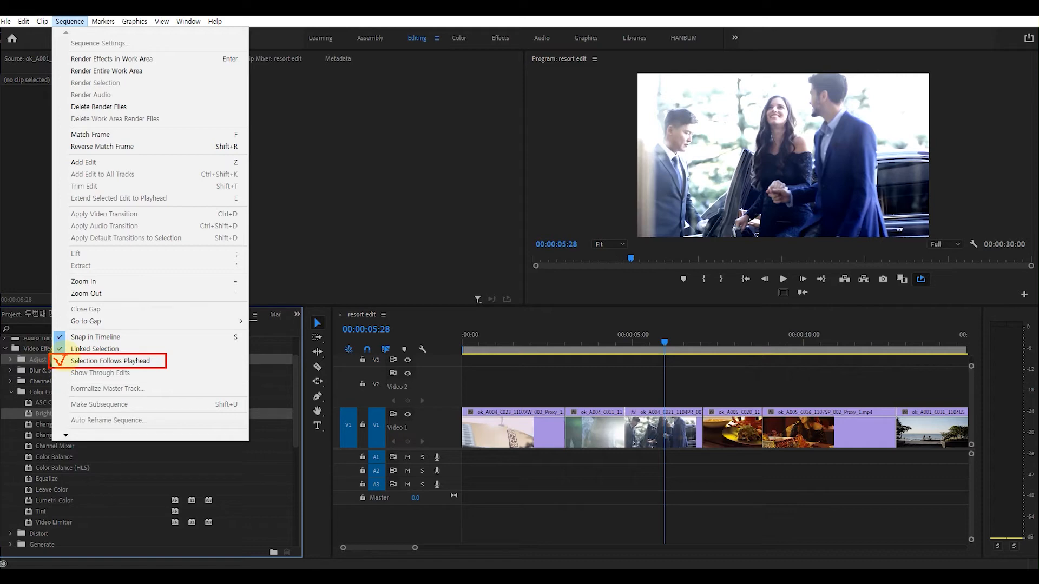
left_click(65, 361)
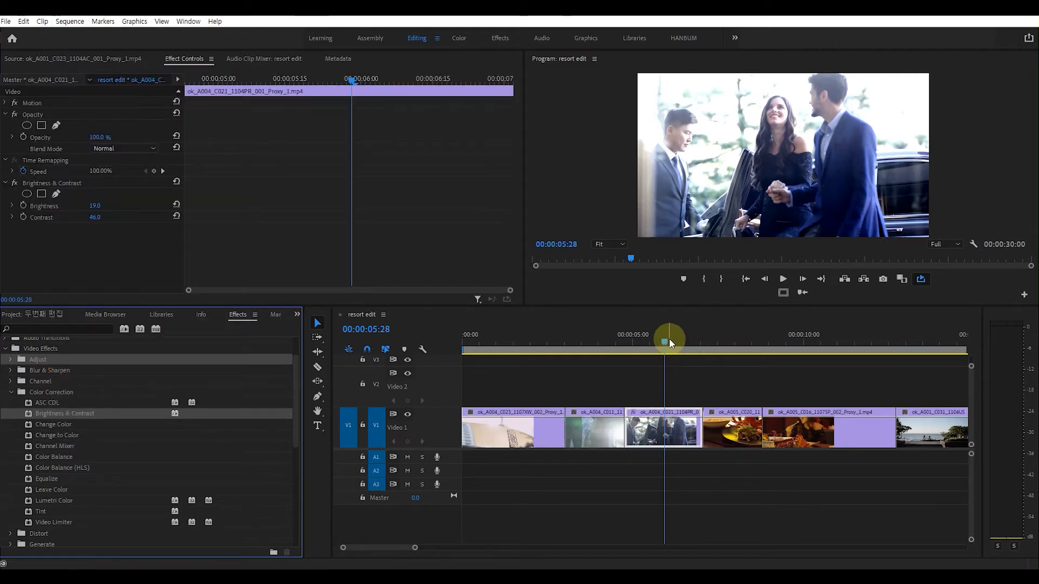
left_click_drag(670, 343, 826, 340)
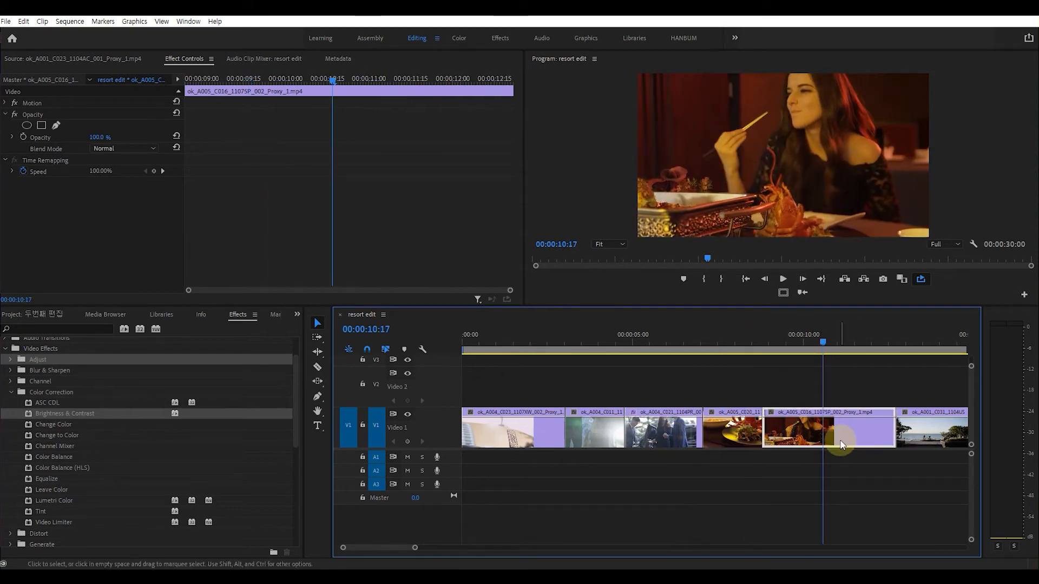
left_click(925, 337)
left_click_drag(927, 335, 650, 349)
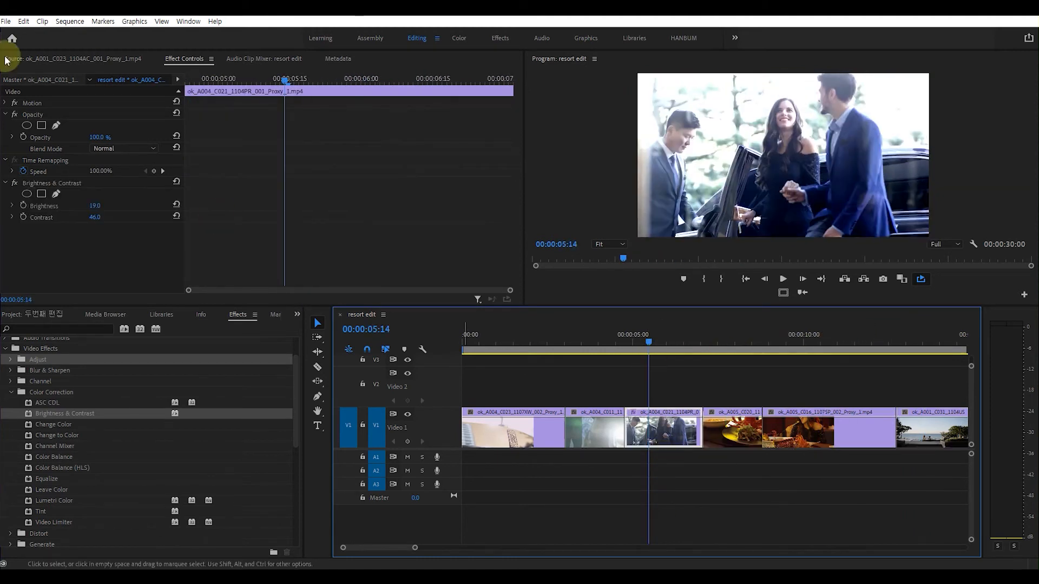
Check that Selection Follows Playhead is enabled, and move the playhead to 00:00:08:02 in the lobster clip
left_click(64, 24)
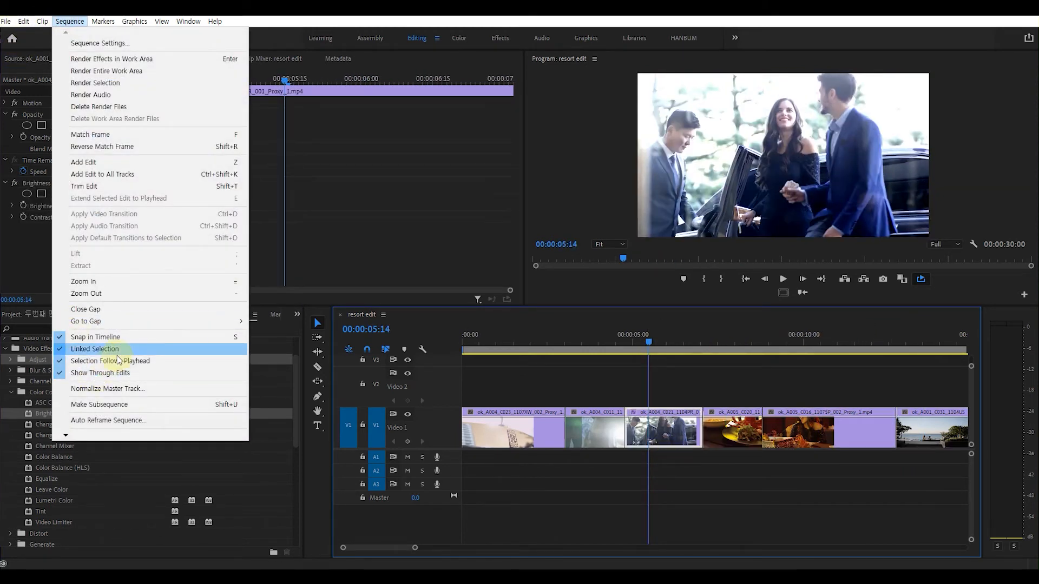
left_click_drag(645, 336, 740, 351)
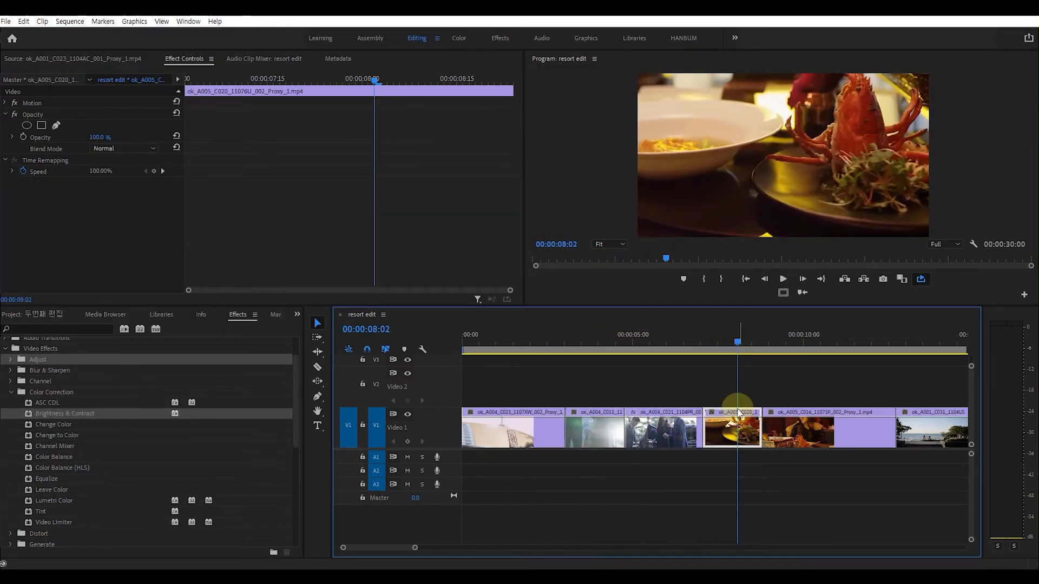
left_click(734, 433)
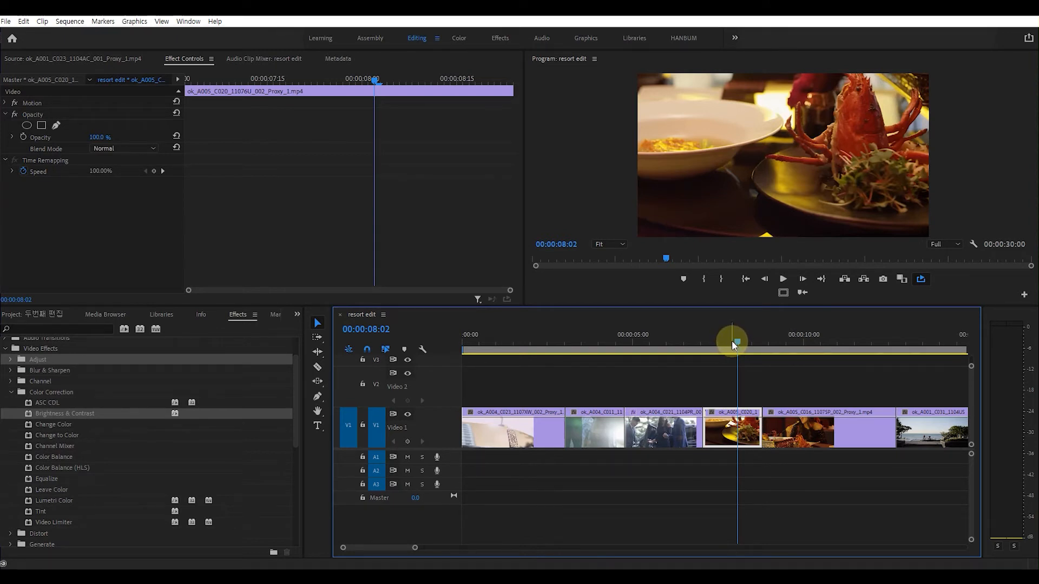
Turn off Selection Follows Playhead and scrub back to 00:00:04:00 in the second clip
left_click(64, 22)
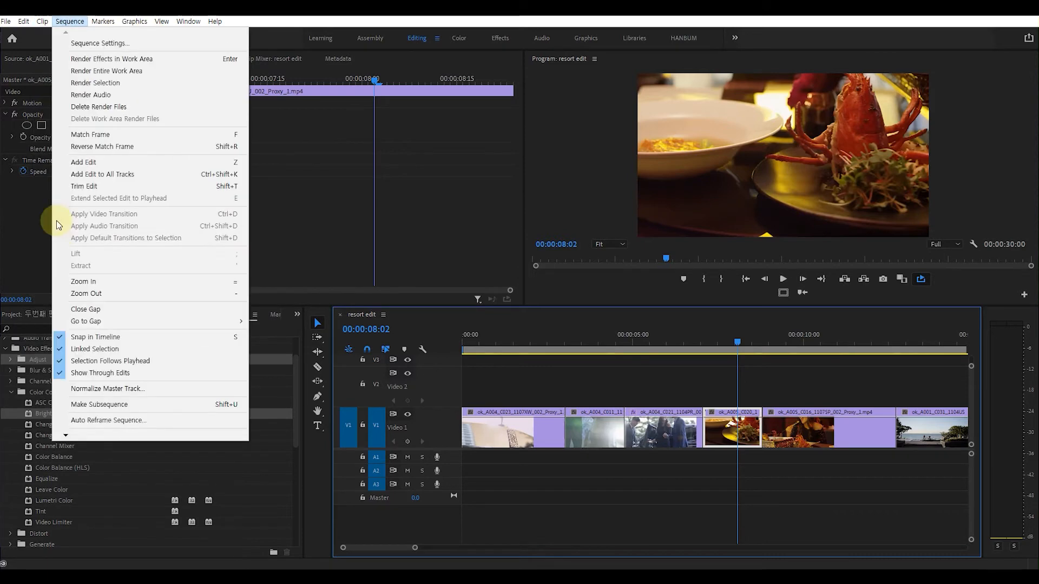
left_click(93, 361)
left_click_drag(735, 339, 567, 346)
mouse_move(653, 349)
left_mouse_down()
mouse_move(832, 344)
mouse_move(647, 336)
mouse_move(657, 334)
left_mouse_up()
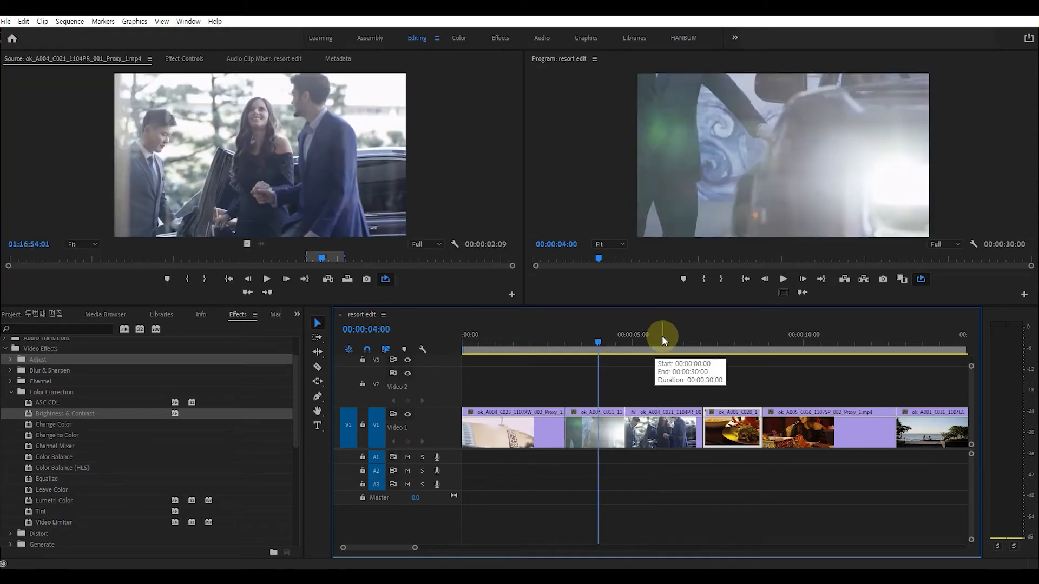
Select the third clip, try splitting it at 00:00:05:27 and 00:00:06:09, and undo both cuts
left_click(660, 336)
left_click(683, 426)
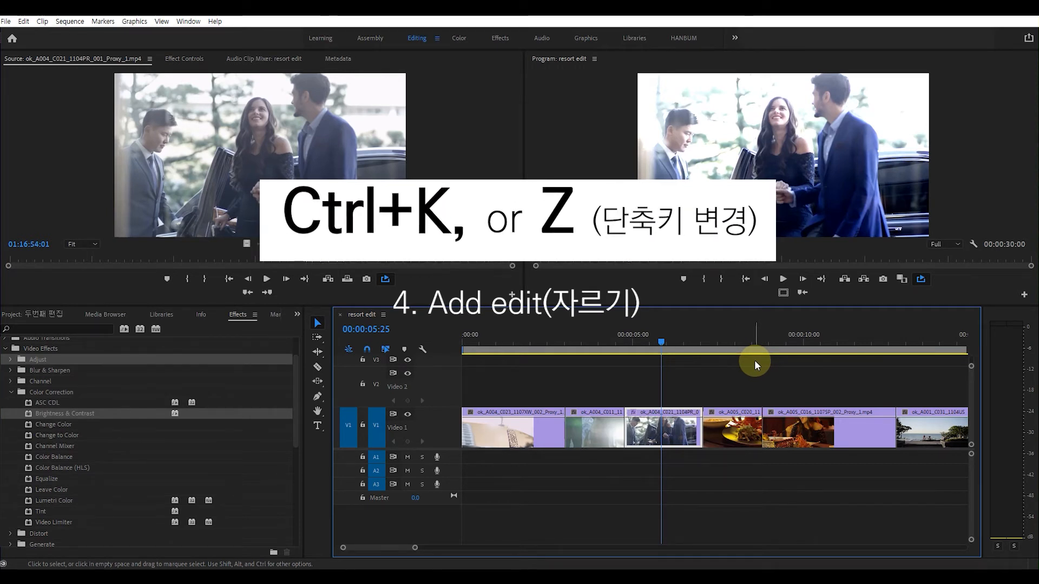
left_click(664, 344)
left_click_drag(666, 349, 667, 349)
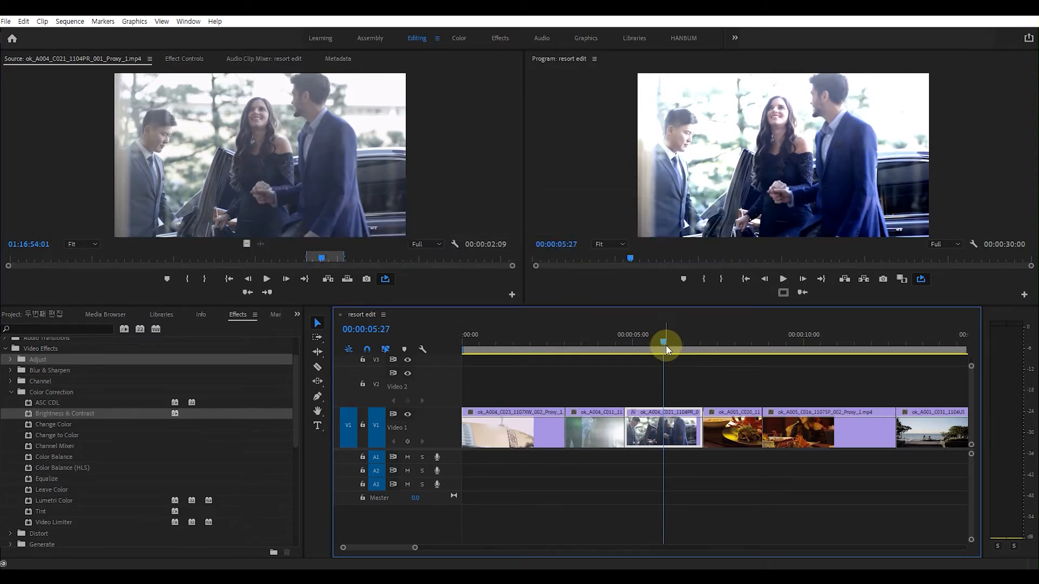
key("ctrl+k")
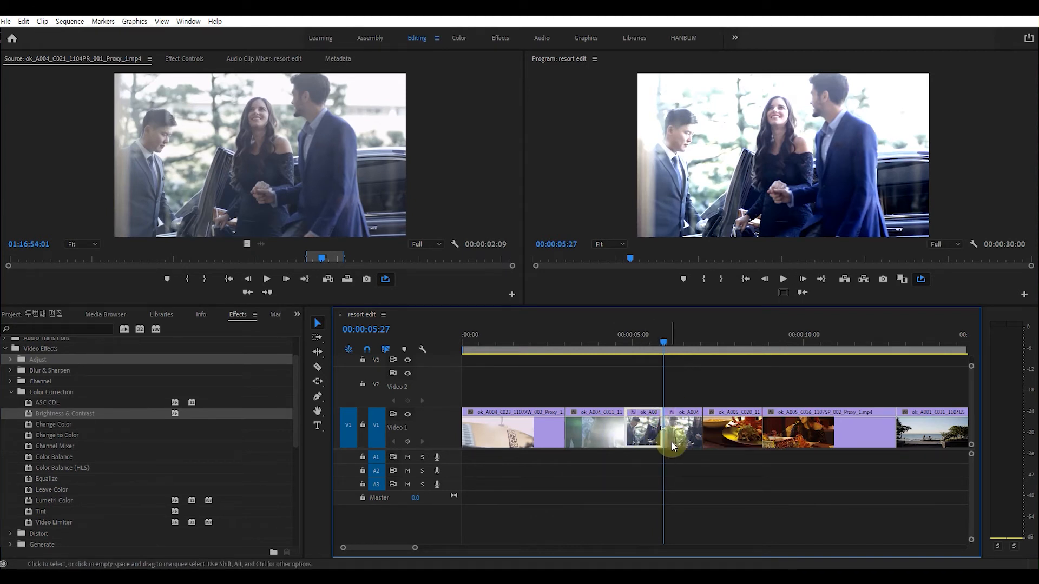
left_click(678, 341)
key("ctrl+k")
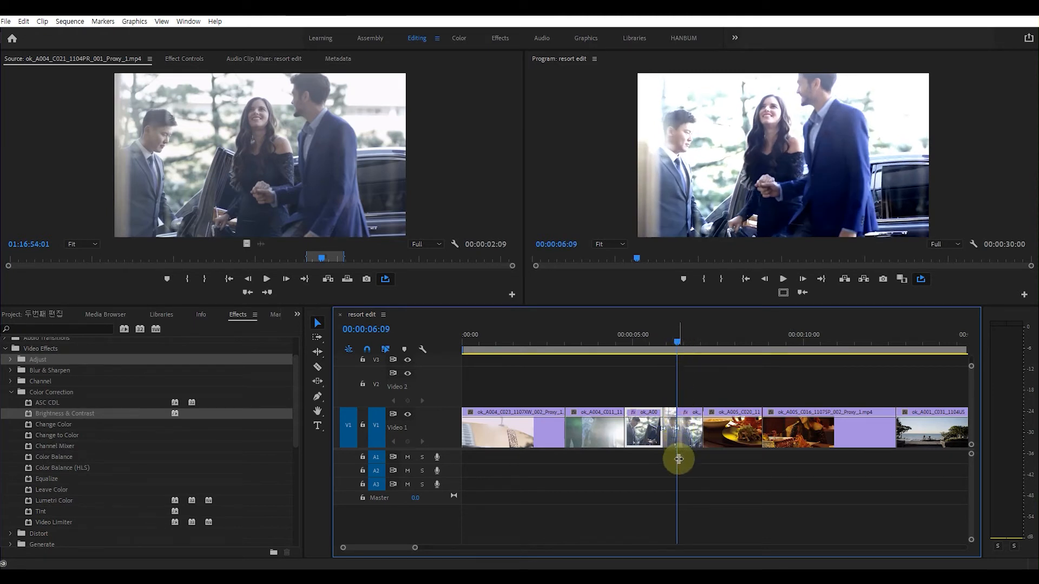
key("ctrl+z")
key("ctrl+z")
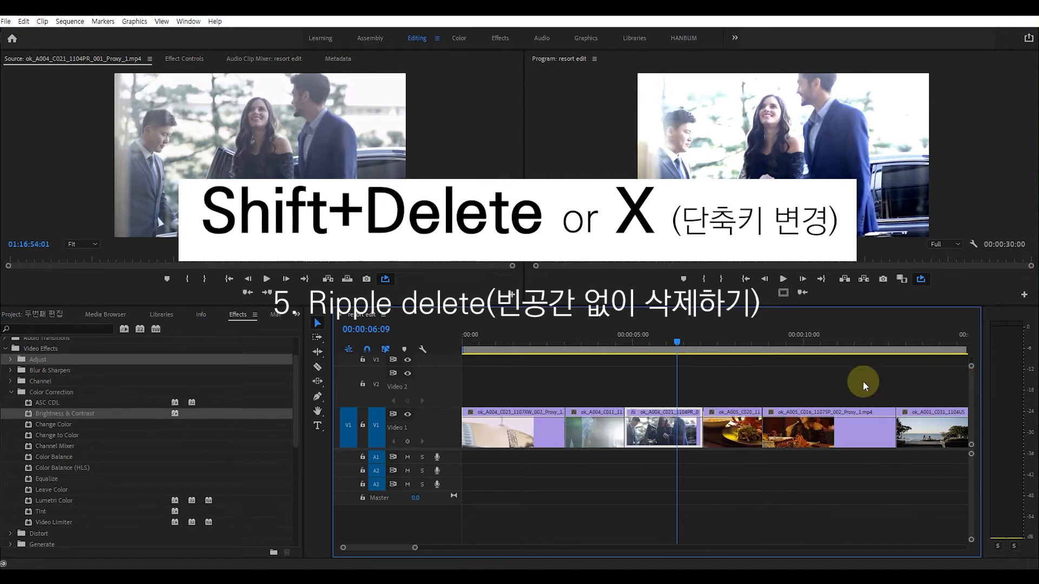
Split the third clip at 00:00:05:27 with Add Edit
left_click(664, 349)
key("ctrl+k")
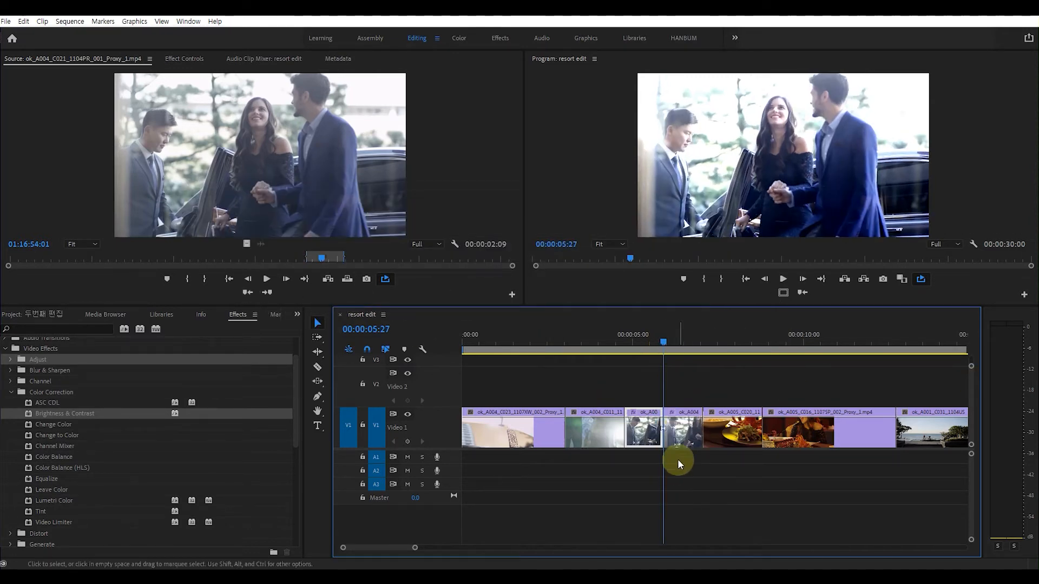
Try deleting the second half of the split clip and closing the gap it leaves, and undo both deletions
left_click(676, 437)
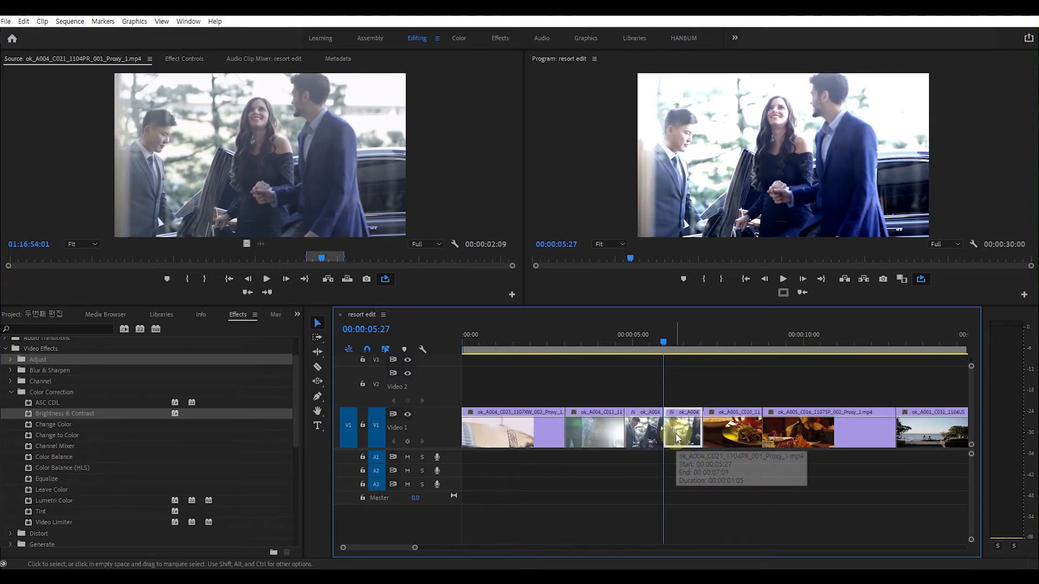
key("Delete")
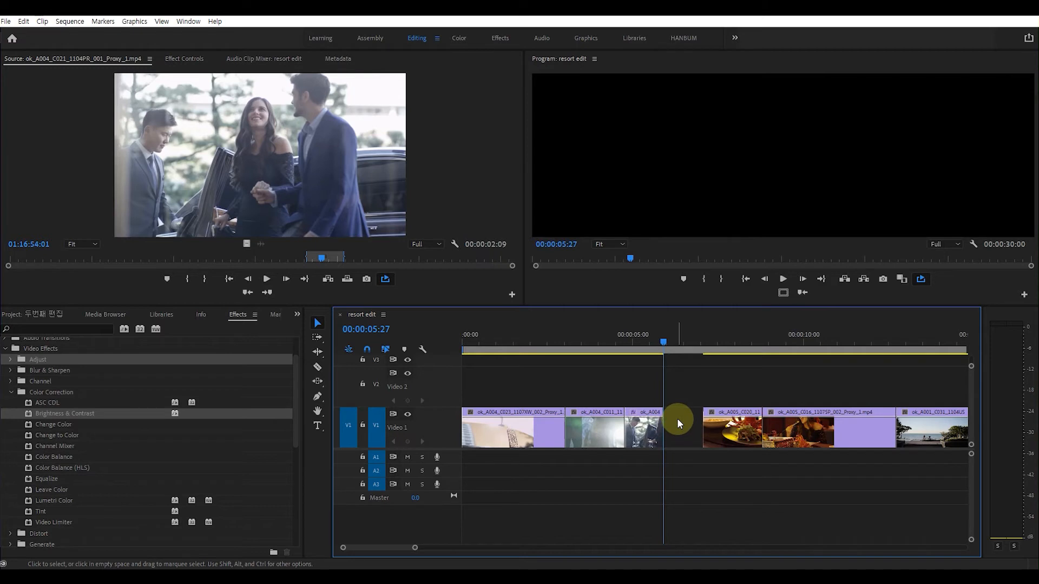
left_click(677, 419)
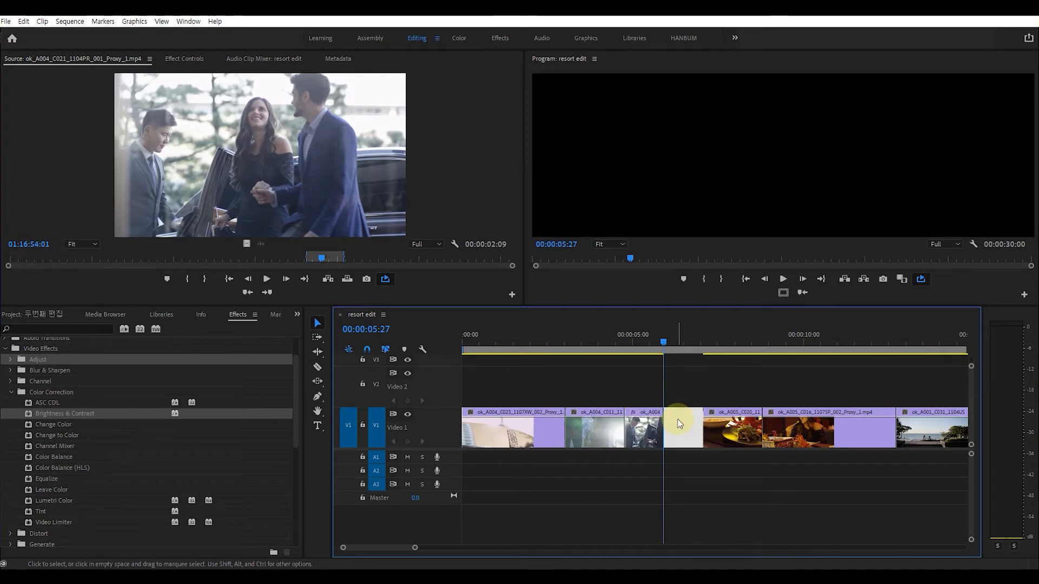
key("Delete")
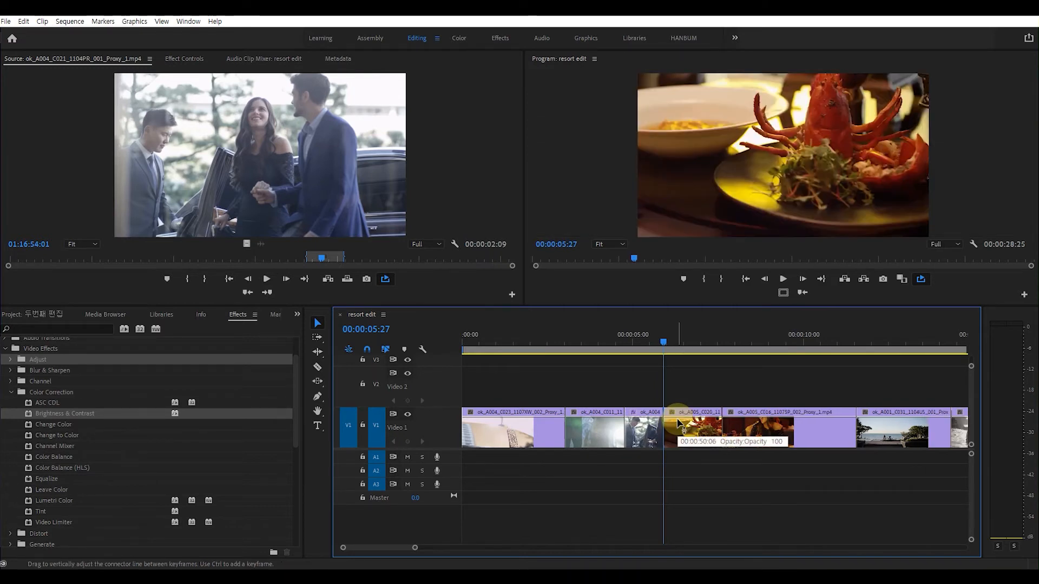
key("ctrl+z")
key("ctrl+z")
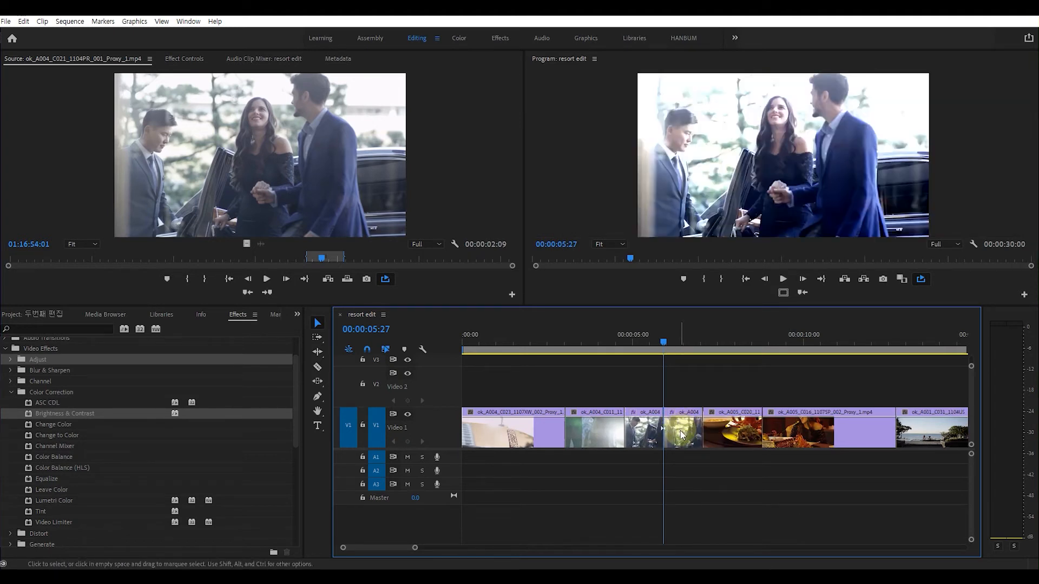
Try ripple deleting the second half of the split clip, and undo the ripple delete
left_click(682, 434)
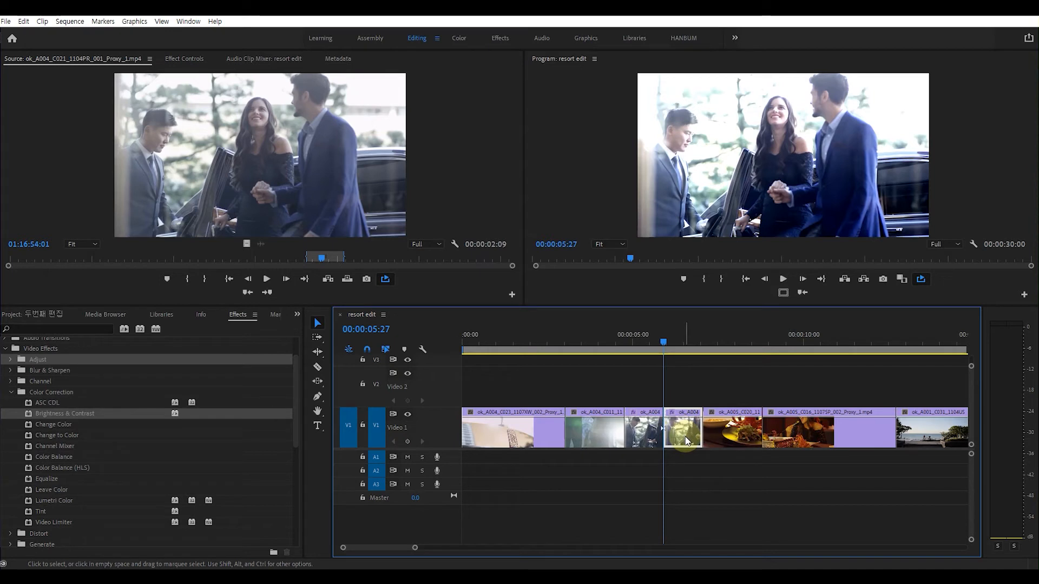
key("shift+Delete")
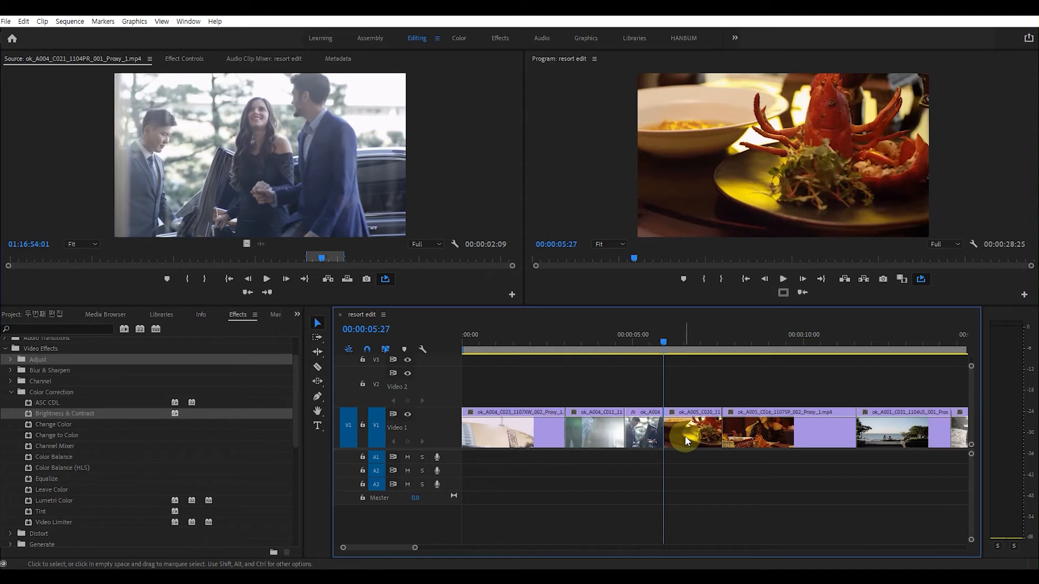
key("ctrl+z")
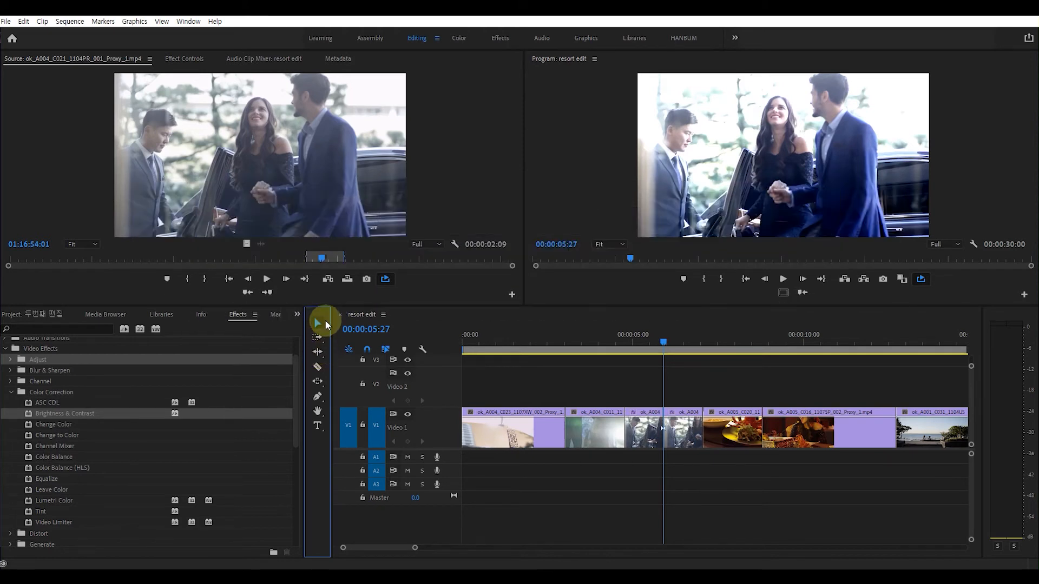
Ripple trim the end of the woman-dining clip back to 00:00:11:09, and ripple extend the same edge by about one second
left_click(844, 429)
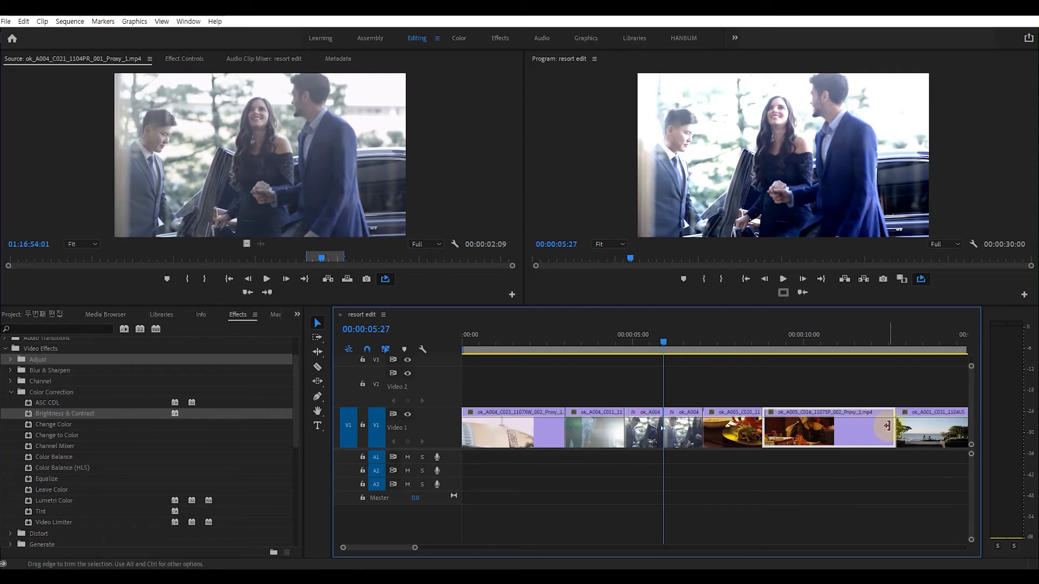
key("ctrl")
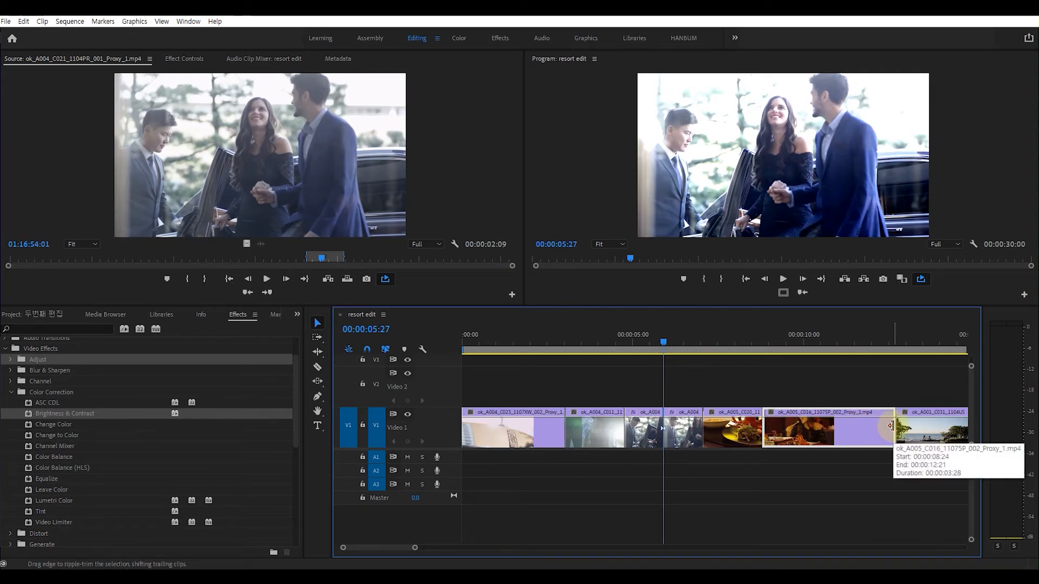
key("ctrl")
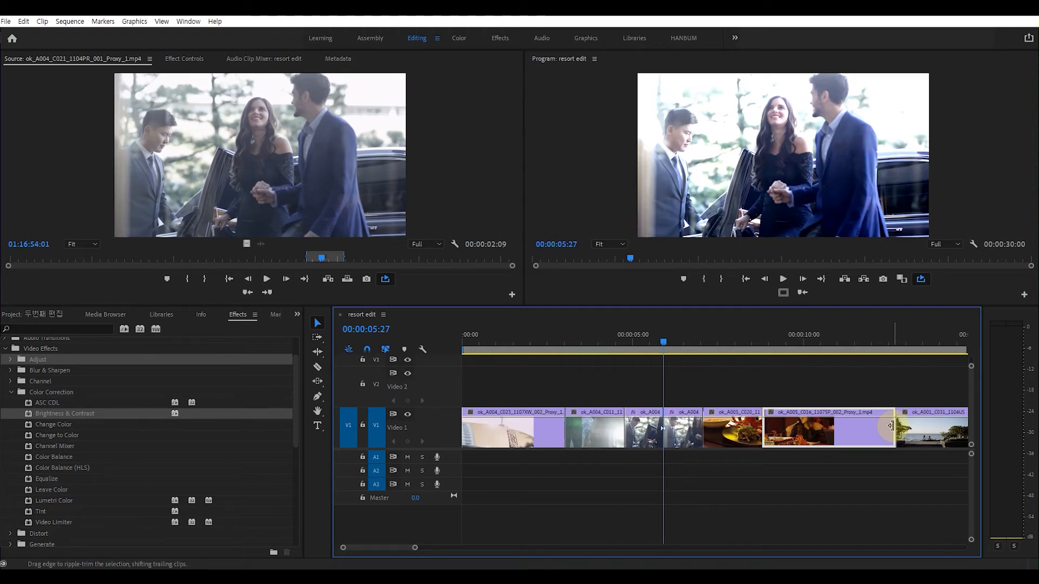
left_click_drag(891, 427, 843, 428)
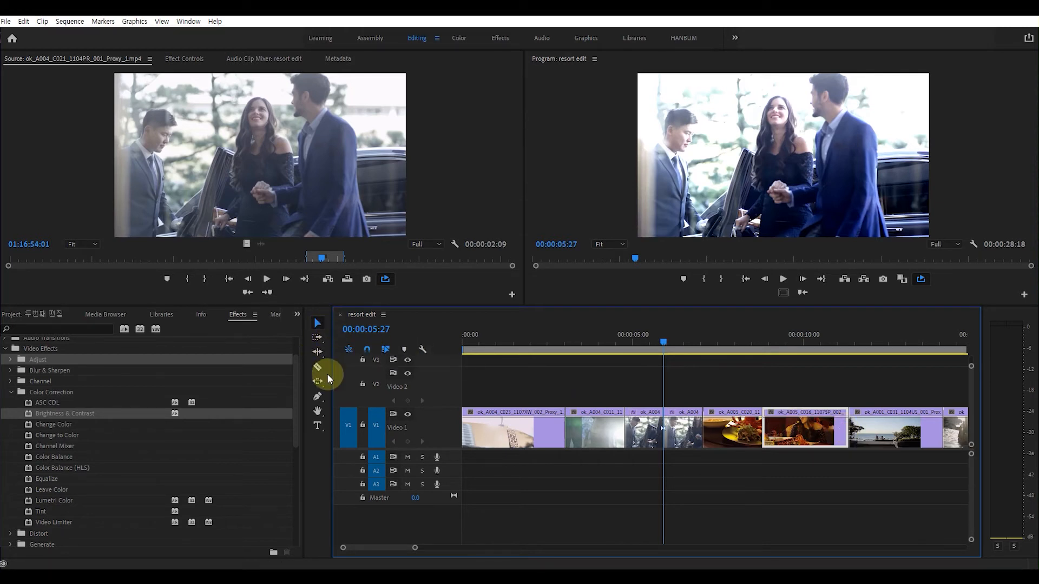
left_click(318, 321)
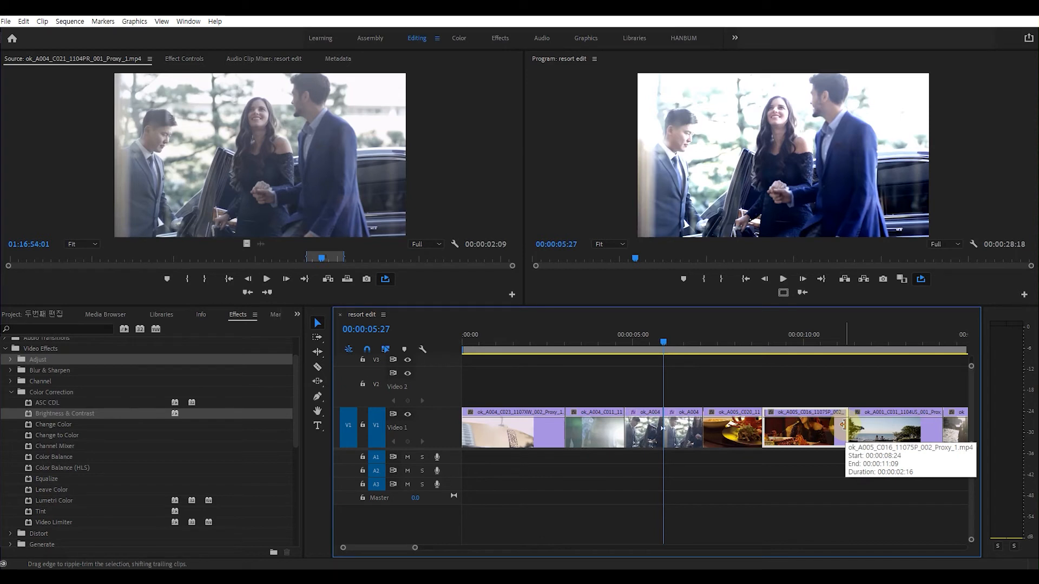
left_click_drag(842, 425, 884, 425)
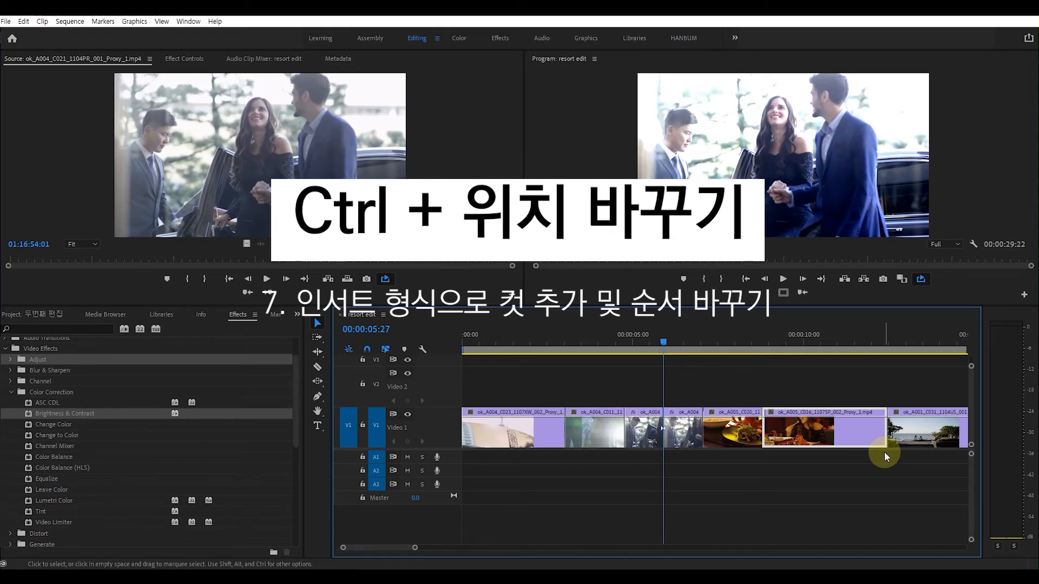
Insert the woman-dining clip ahead of the lobster clip, shifting the following clips along the timeline
left_click_drag(823, 431, 779, 424)
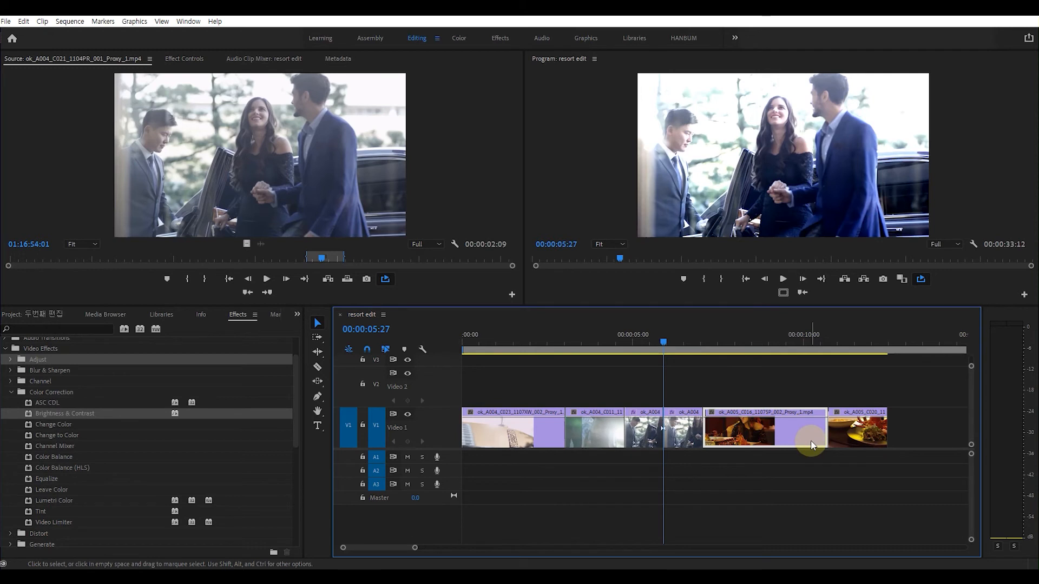
left_click_drag(416, 550, 427, 548)
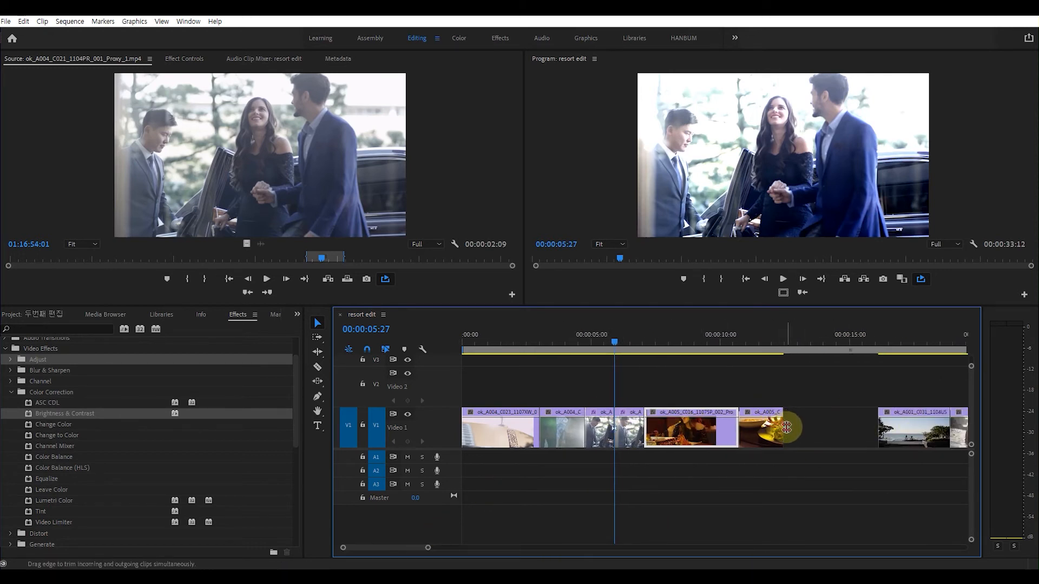
Undo the last insert and rearrange the woman-dining clip ahead of the lobster clip without leaving a gap
key("ctrl+z")
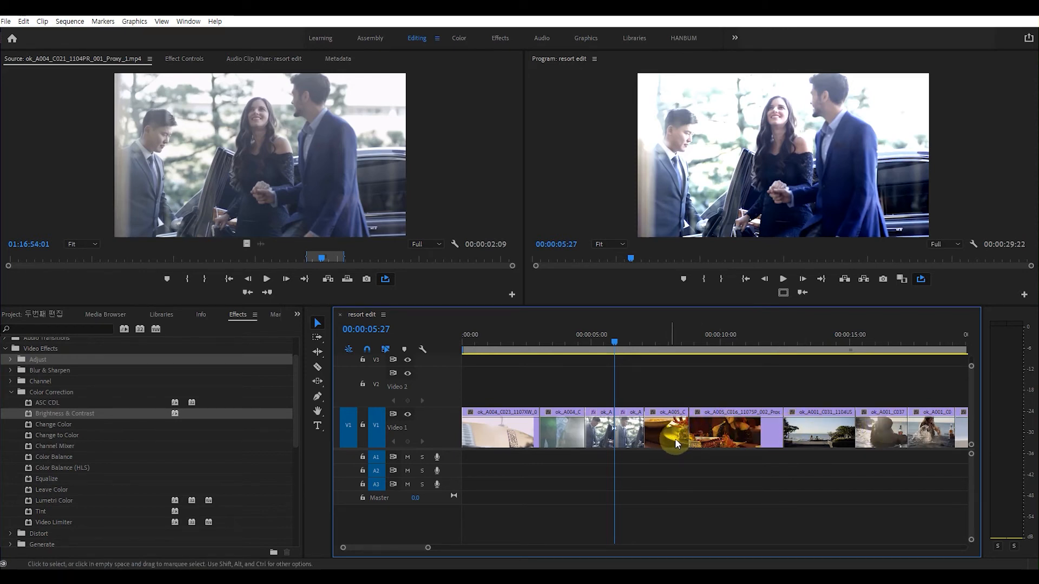
left_click(735, 434)
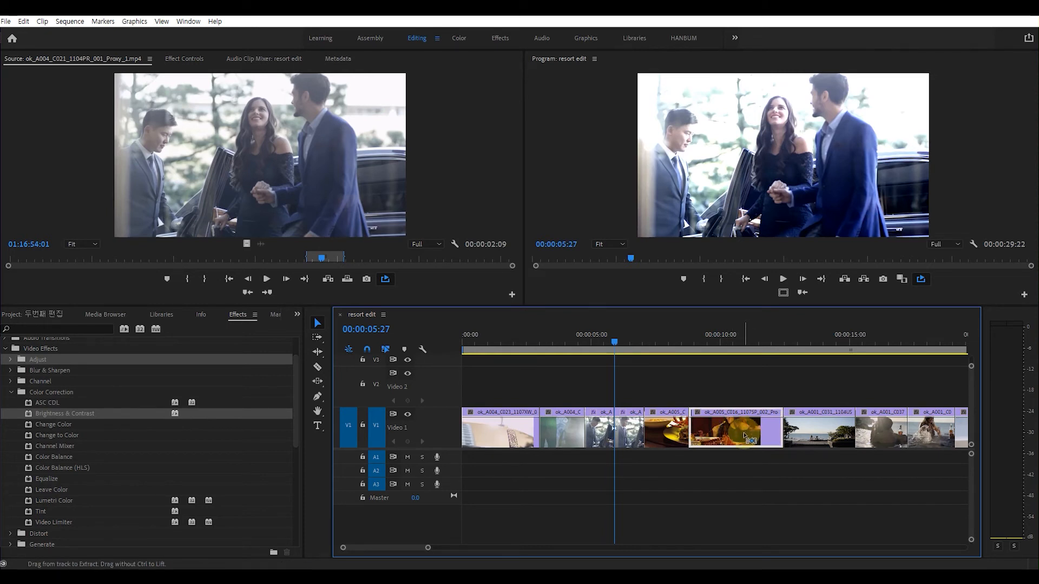
left_click_drag(750, 433, 696, 430)
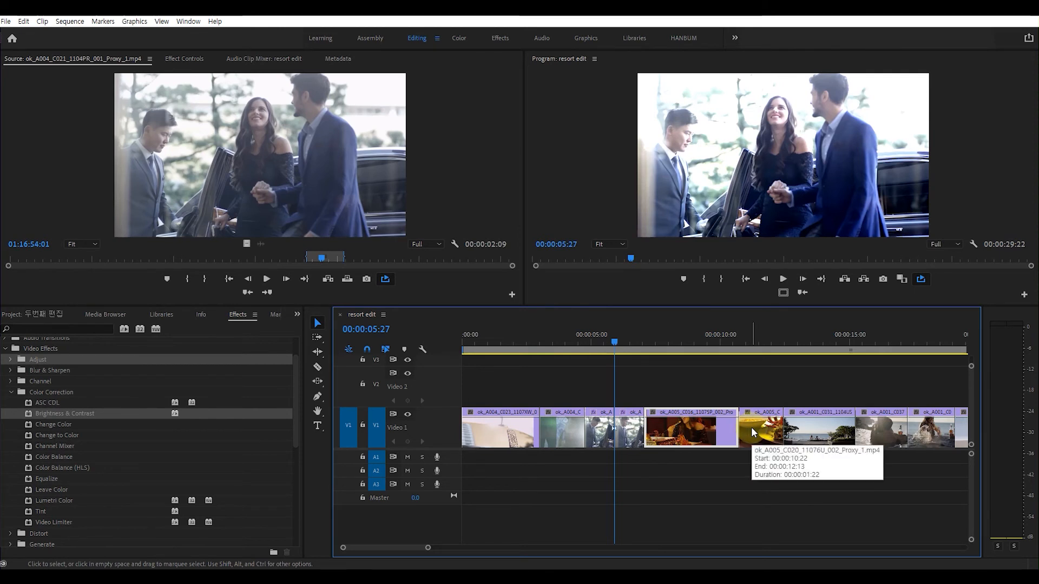
key("ctrl+z")
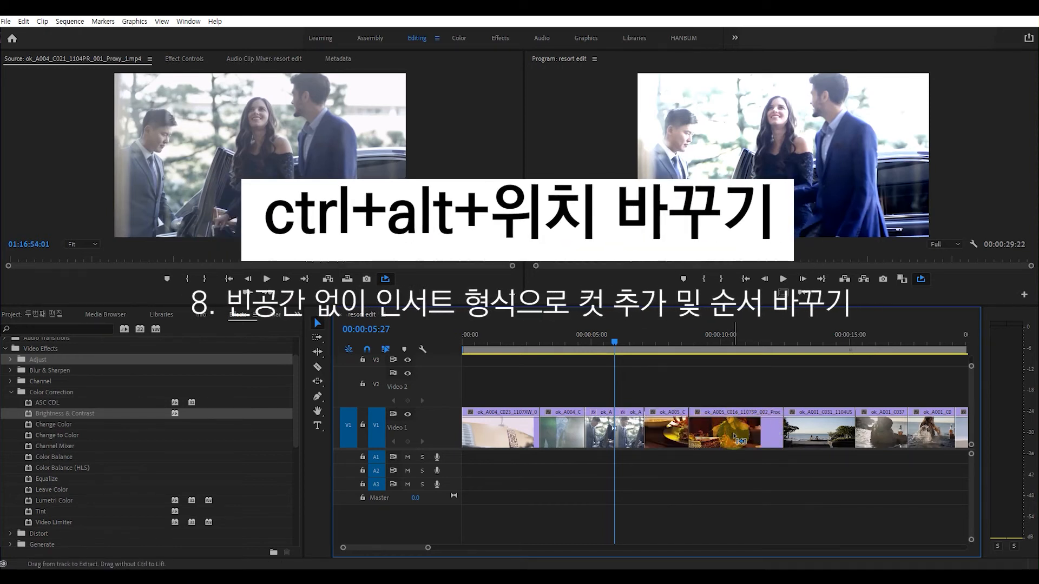
left_click_drag(737, 438, 703, 438)
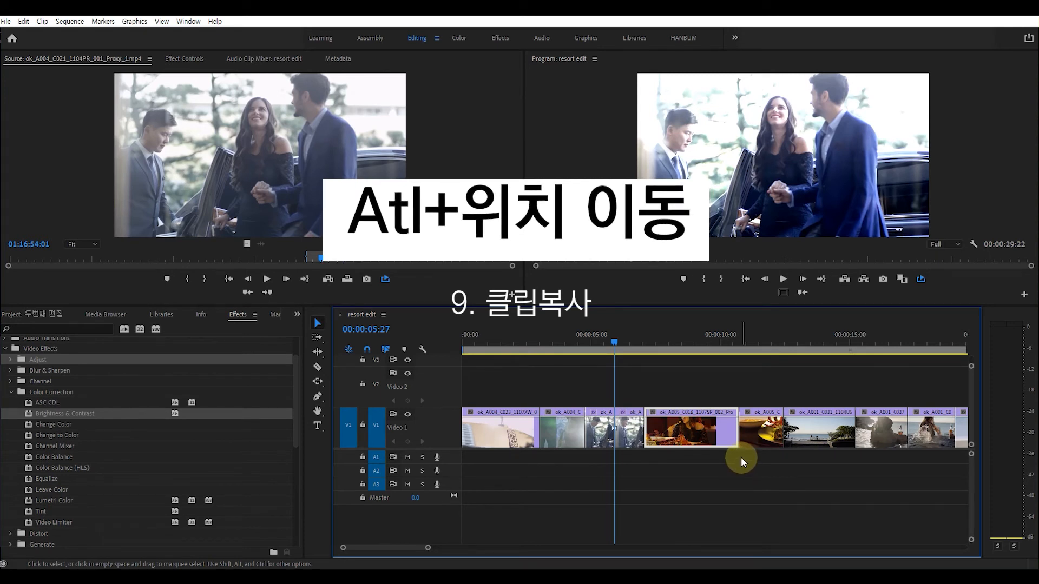
Try duplicating the woman-dining clip at the end of the sequence, and delete the duplicate
left_click_drag(430, 550, 466, 548)
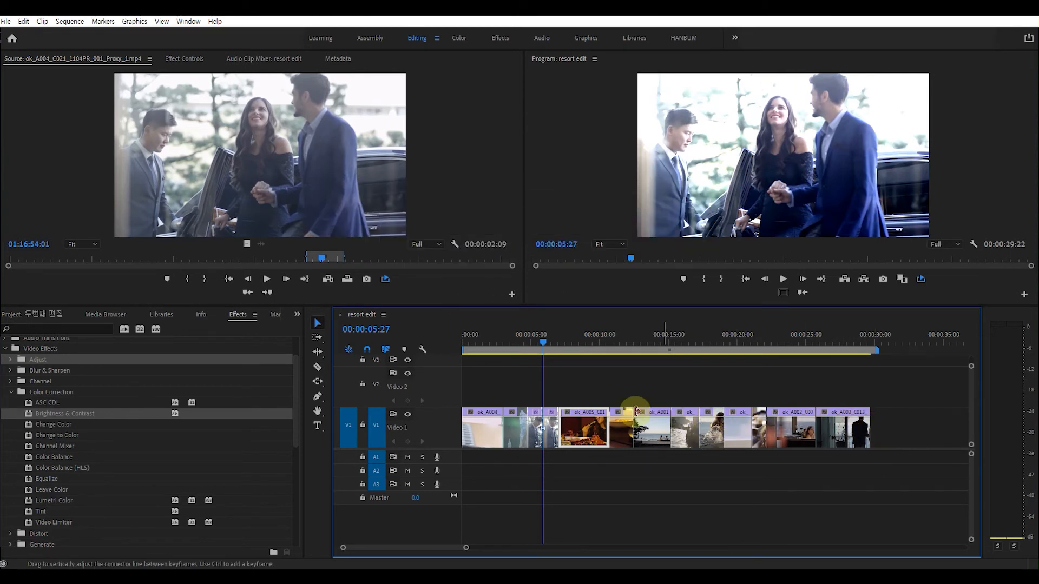
left_click_drag(569, 434, 881, 427)
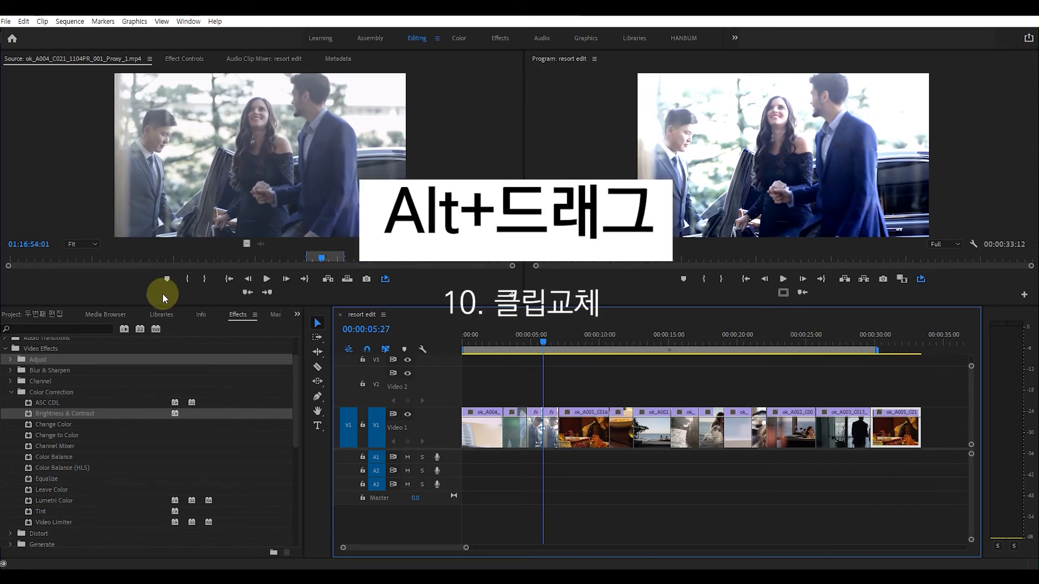
left_click(38, 315)
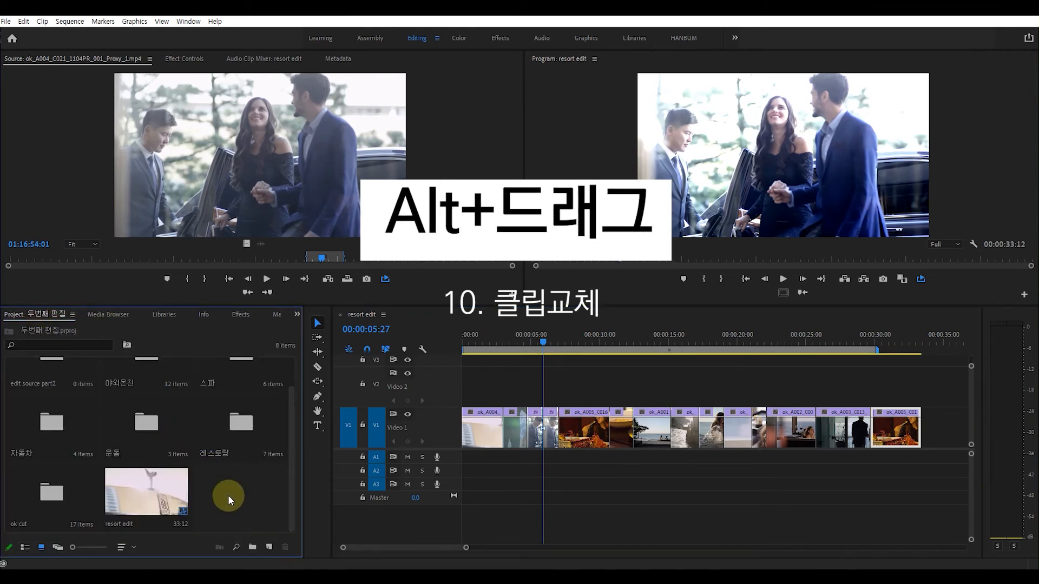
left_click(891, 433)
key("Delete")
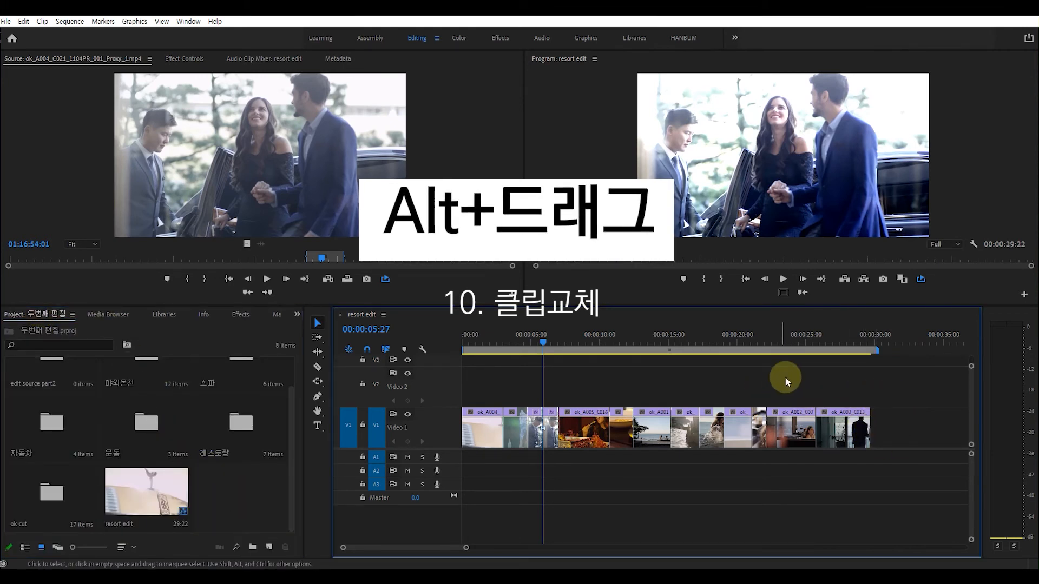
Select the woman-dining clip at 00:00:09:01 and load the flame-cooking clip ok_A006_C008 from the 레스토랑 bin into the Source monitor
left_click(582, 420)
left_click(586, 339)
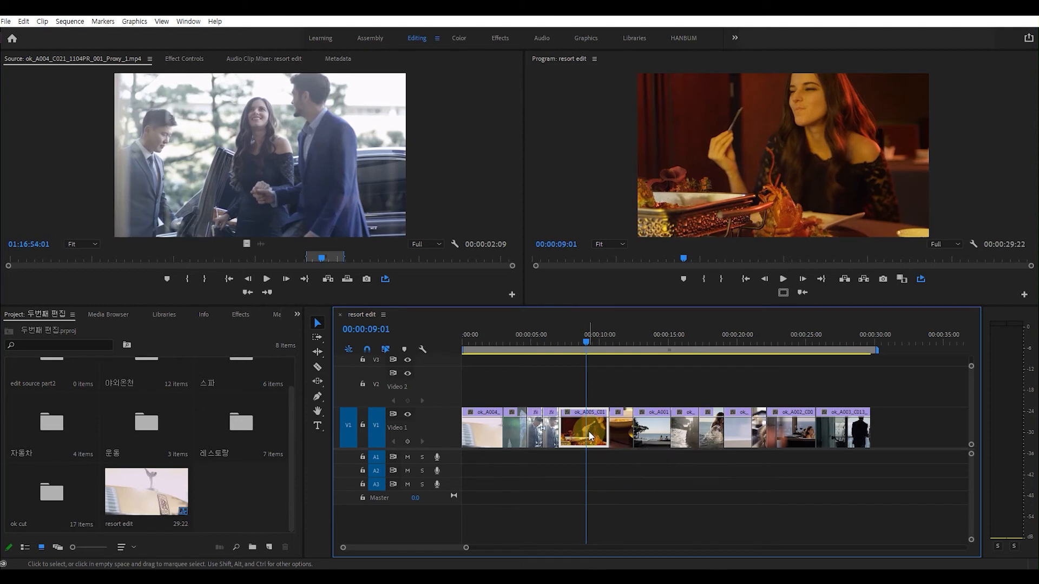
double_click(248, 424)
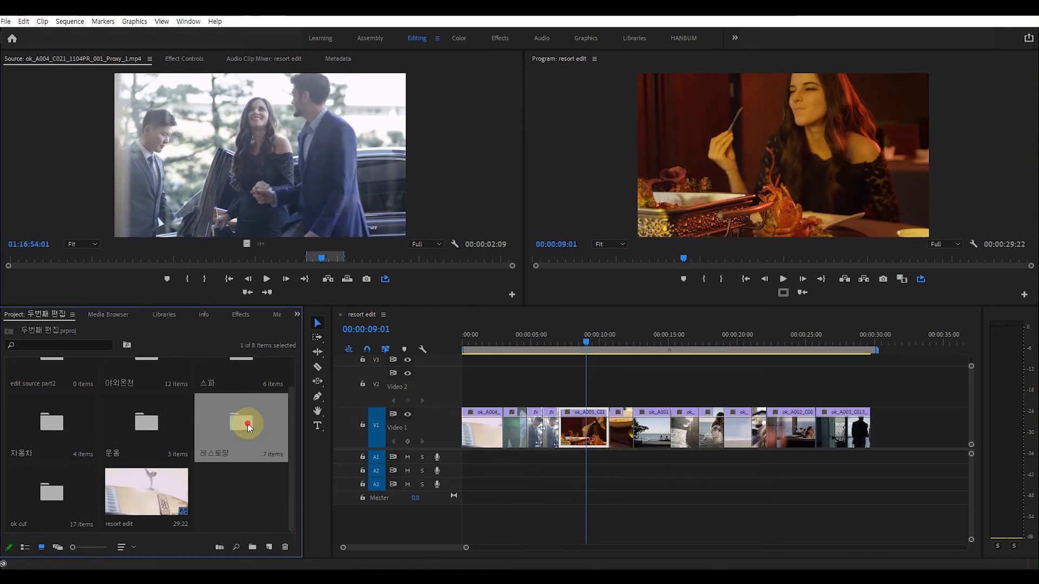
left_click(250, 456)
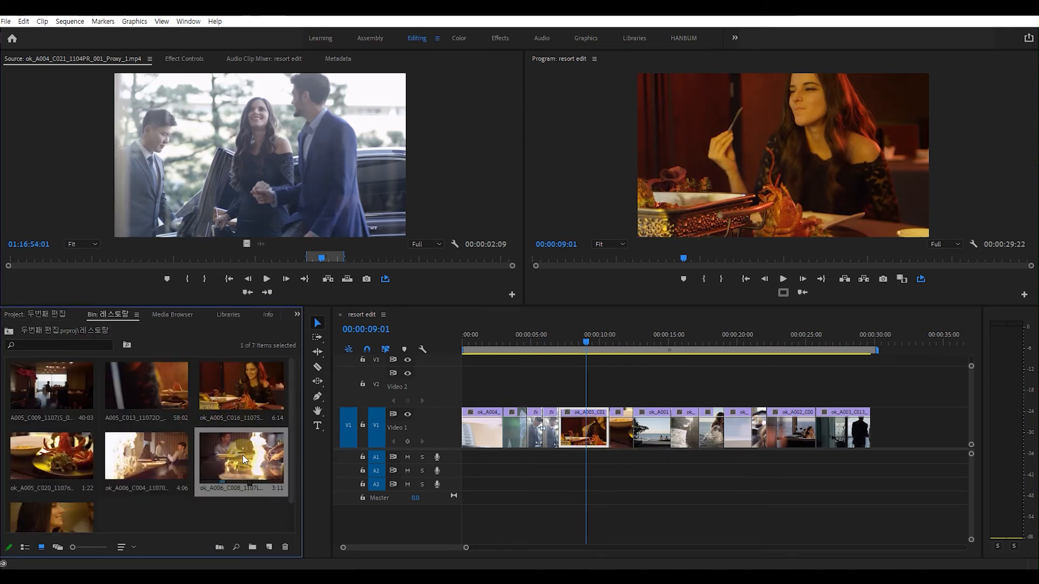
left_click_drag(239, 456, 186, 117)
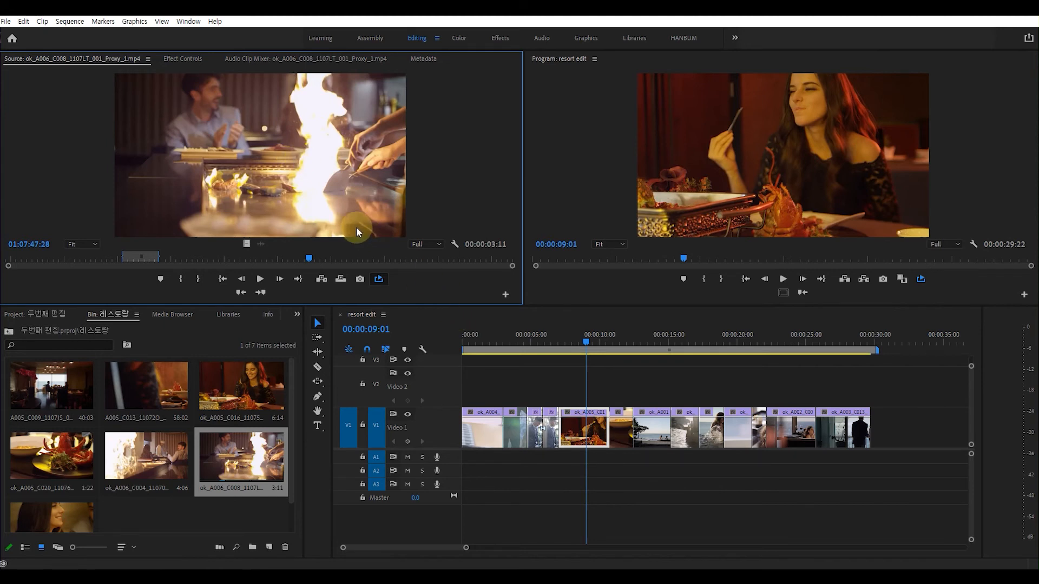
Try replacing the woman-dining clip with the flame-cooking source clip, undo the replacement, and play back the original clip
left_click_drag(299, 162, 589, 425)
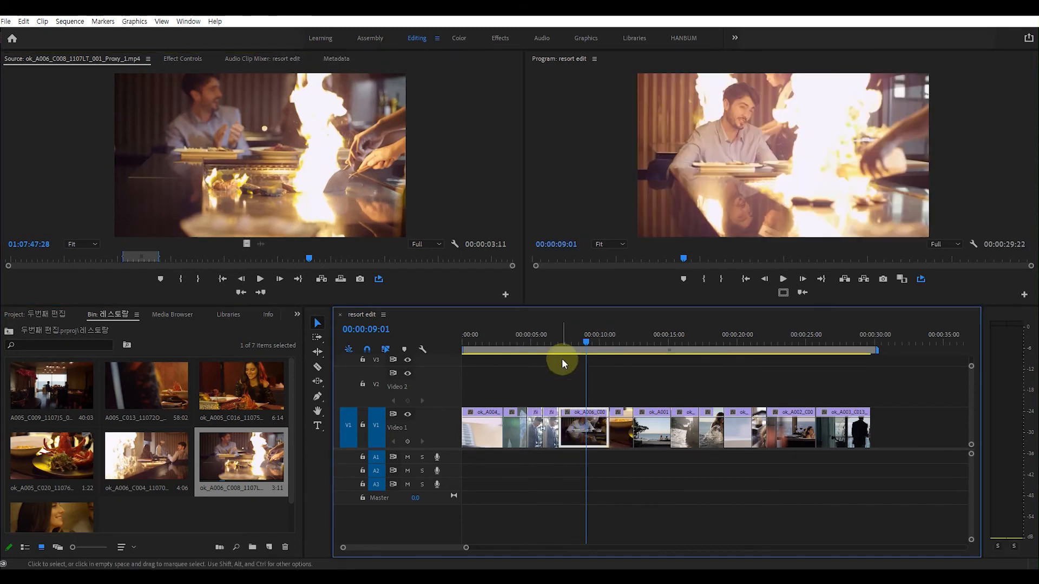
left_click(550, 334)
key("space")
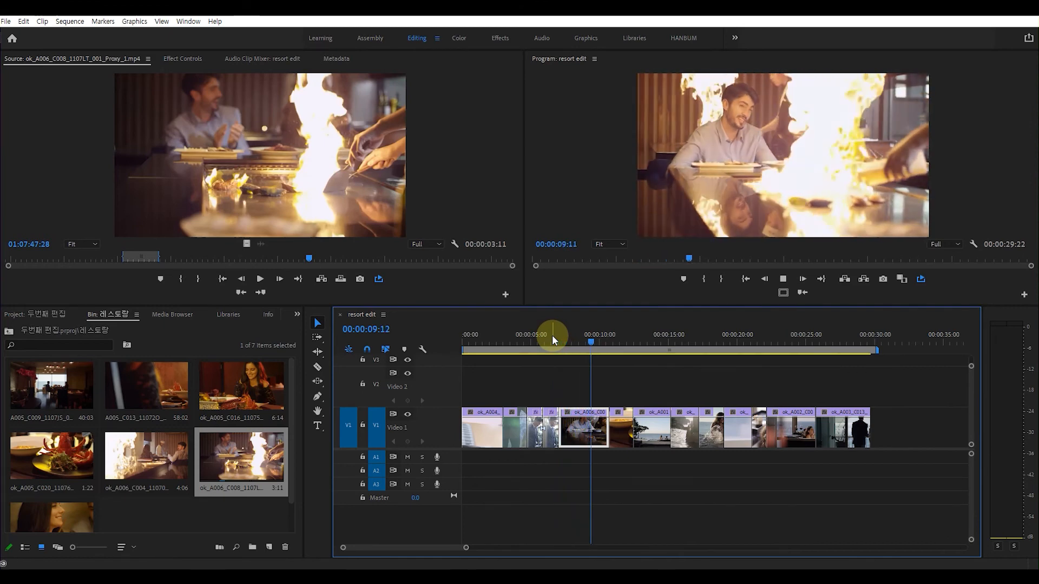
key("space")
key("ctrl+z")
left_click(556, 336)
key("space")
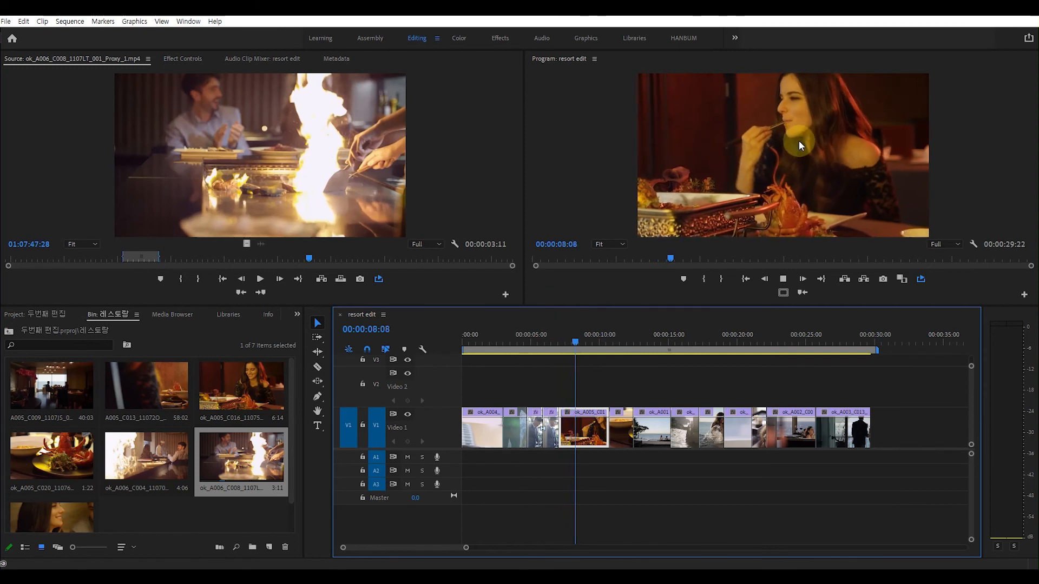
key("space")
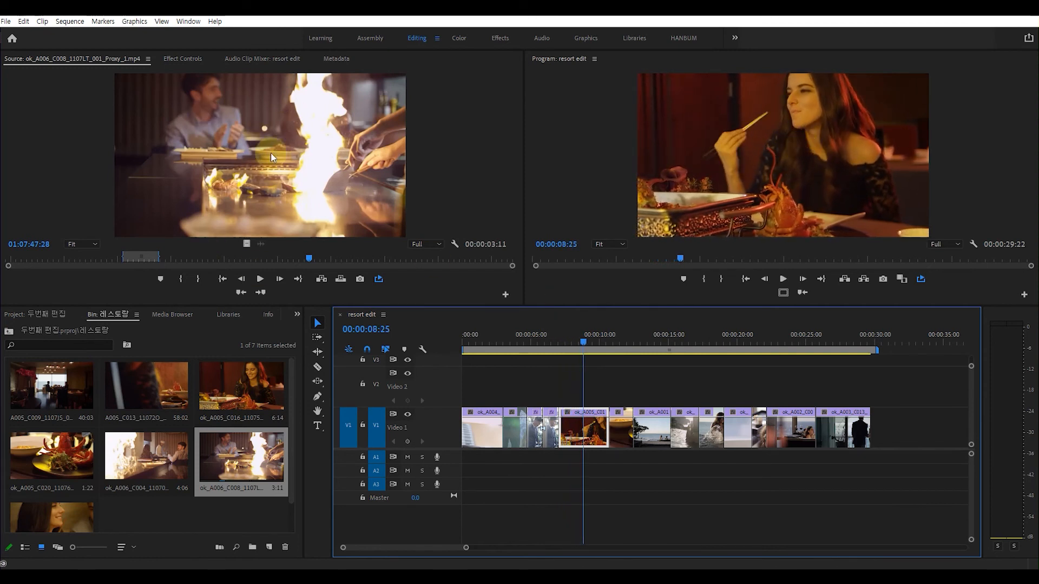
Replace the woman-dining clip again with the Source monitor's flame-cooking clip, preview it, and undo the replacement
left_click_drag(257, 147, 578, 432)
left_click(553, 335)
key("space")
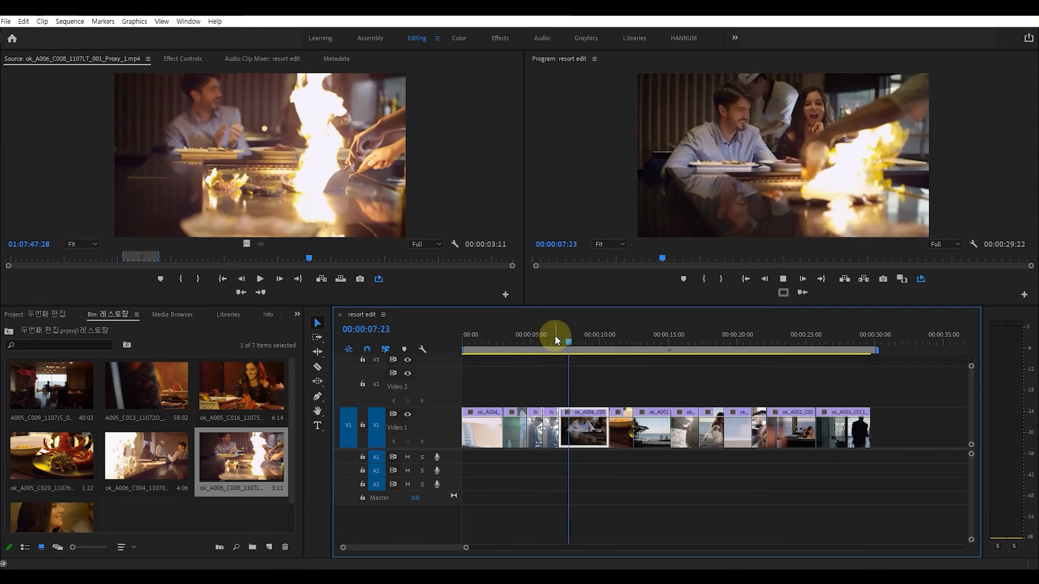
key("space")
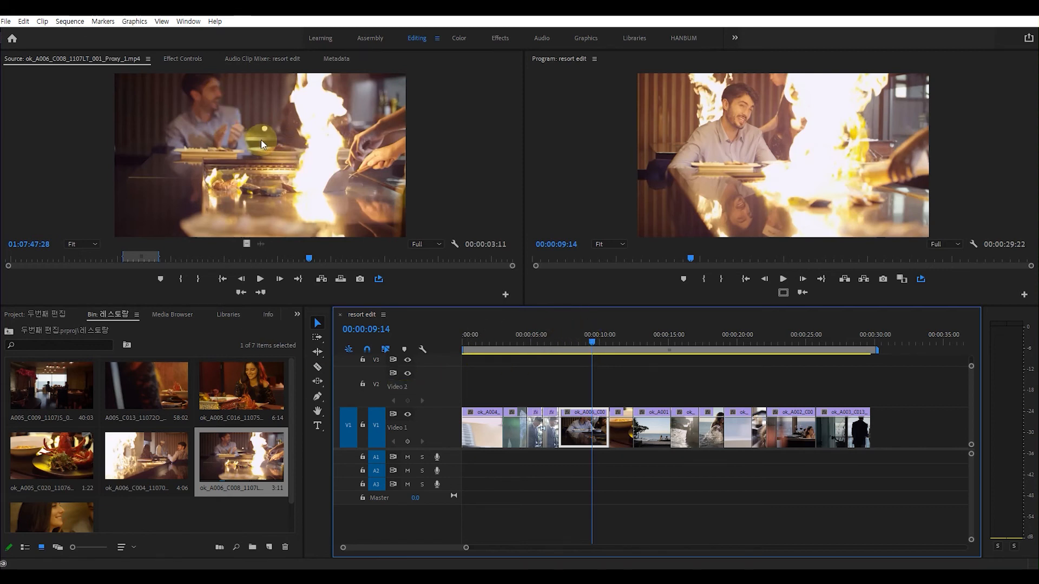
left_click_drag(261, 139, 592, 445)
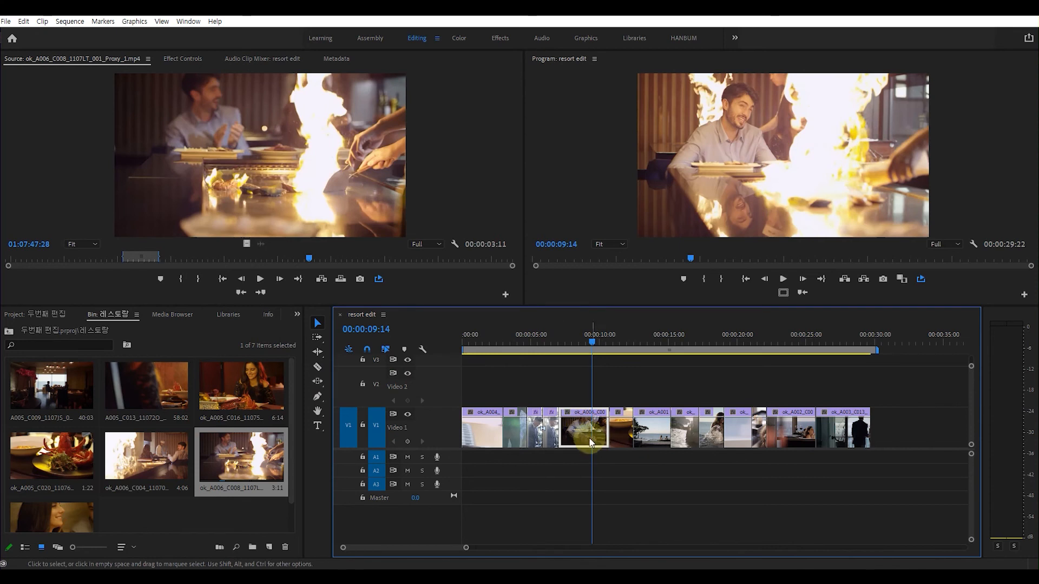
key("ctrl+z")
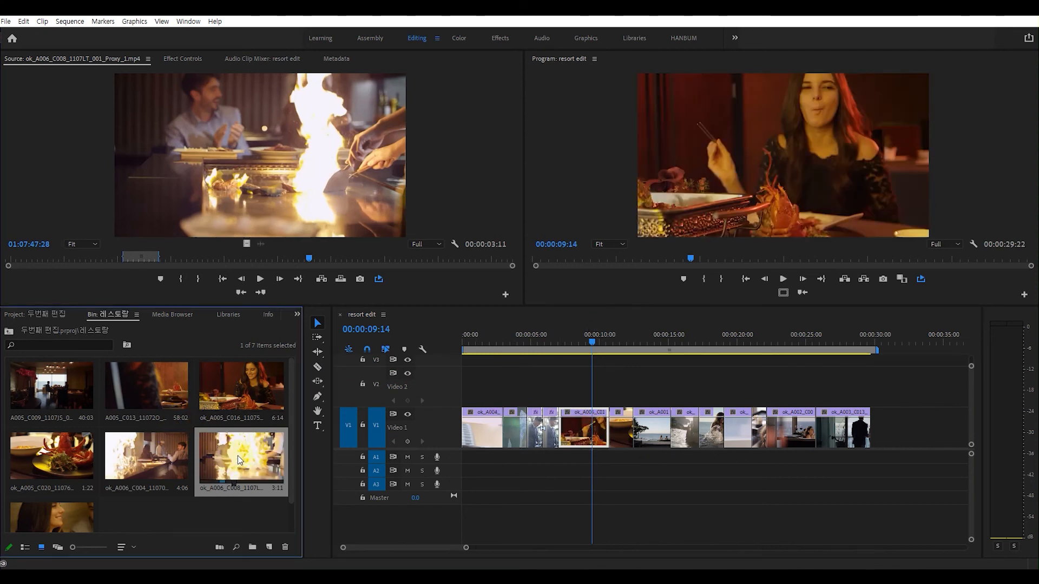
Replace the woman-dining clip with ok_A006_C008 straight from the 레스토랑 bin and preview that part of the sequence
left_click_drag(238, 458, 586, 428)
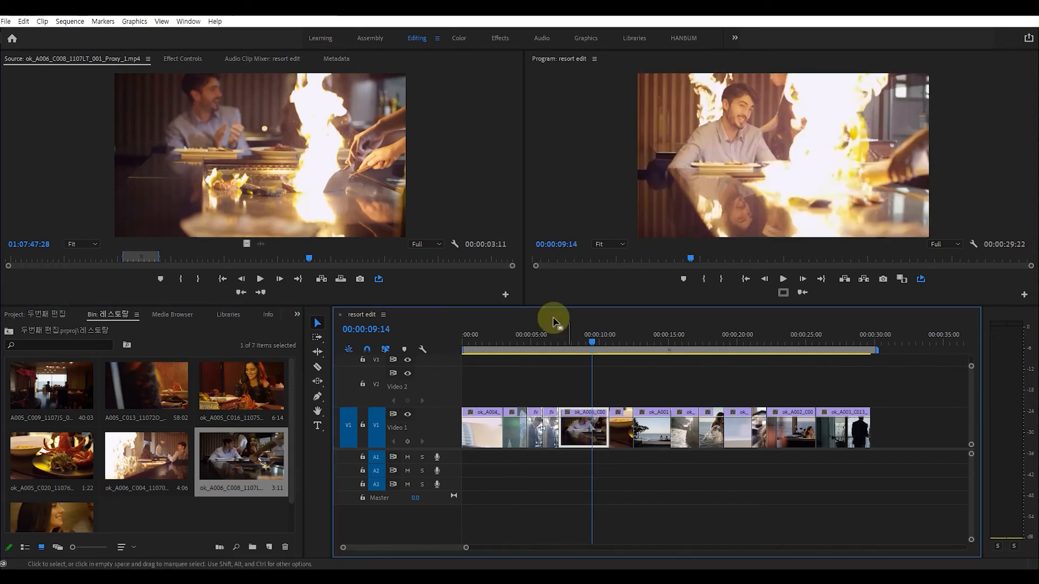
left_click_drag(563, 342, 553, 346)
key("space")
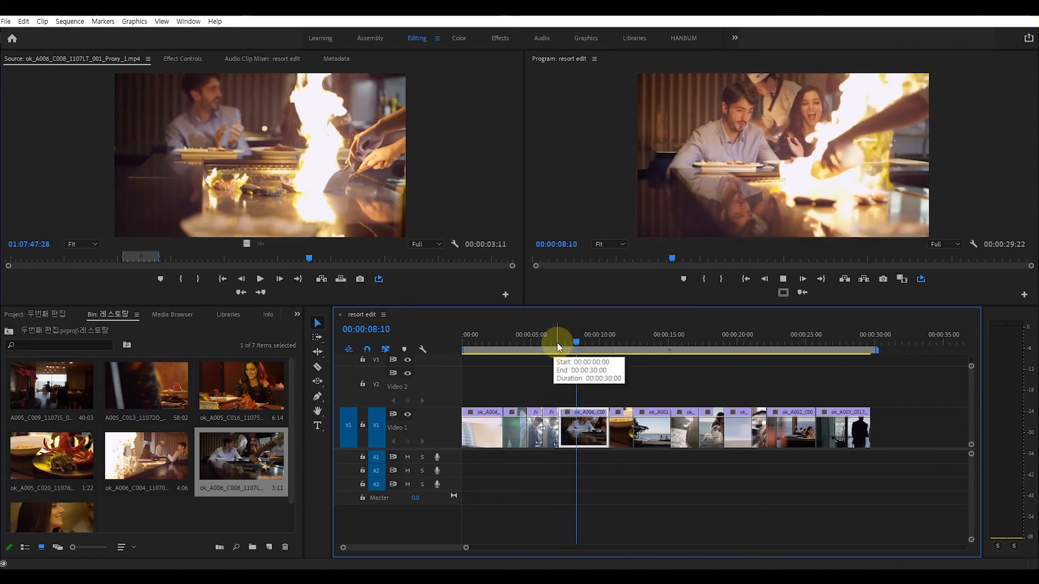
key("space")
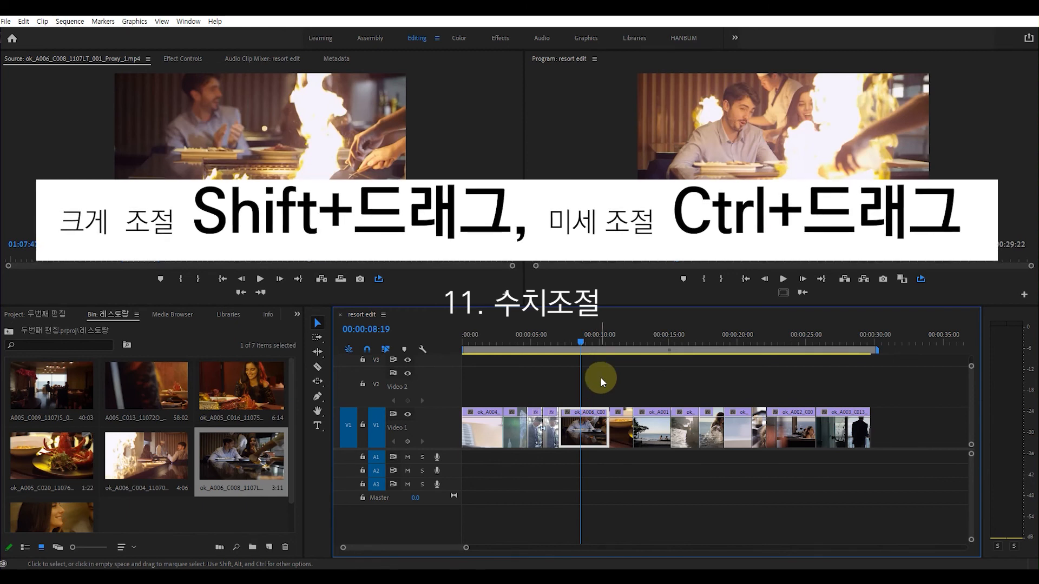
Show the Motion properties of the flame-cooking clip in the sequence
left_click(181, 57)
left_click(586, 431)
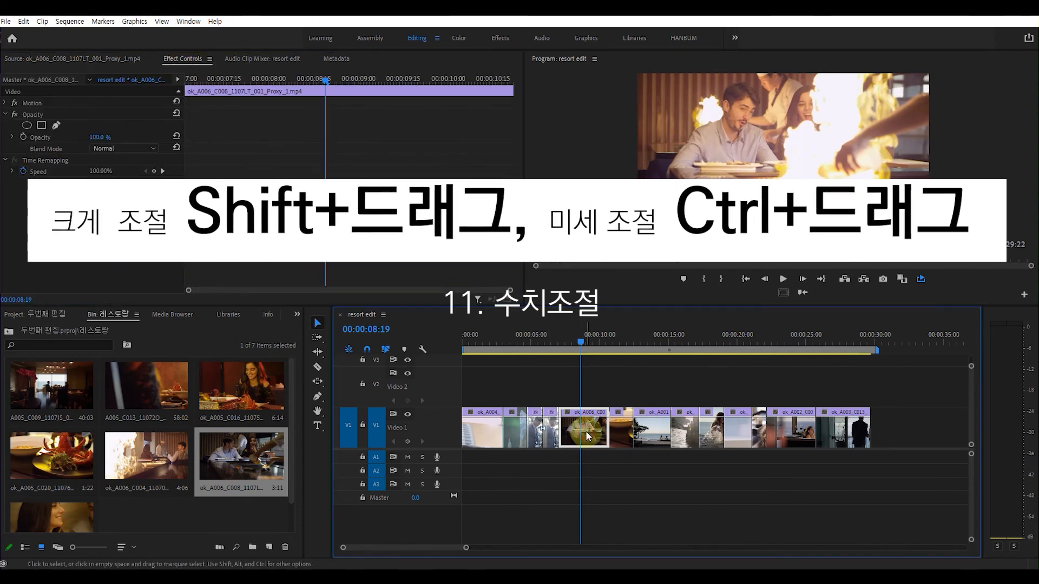
left_click(5, 103)
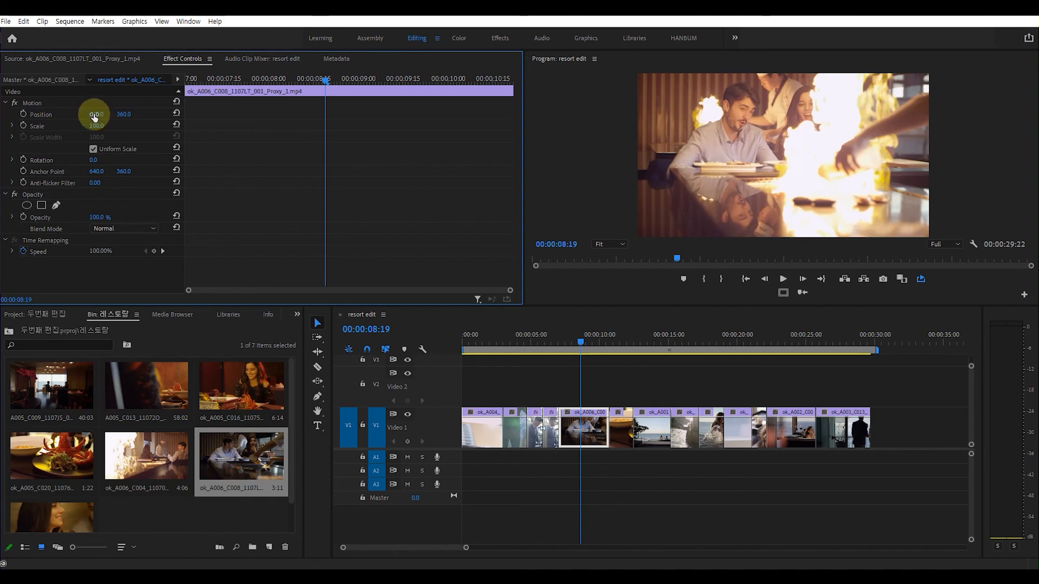
Try shifting the flame-cooking clip's horizontal position to 777 and in large increments to 1300, and undo the position changes
left_click_drag(97, 114, 170, 114)
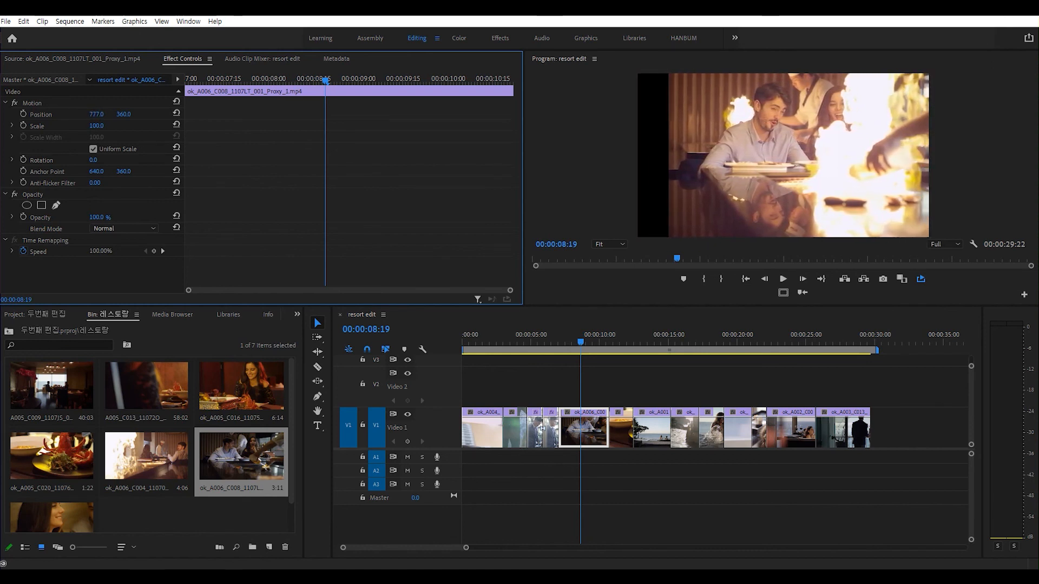
left_click_drag(171, 114, 111, 114)
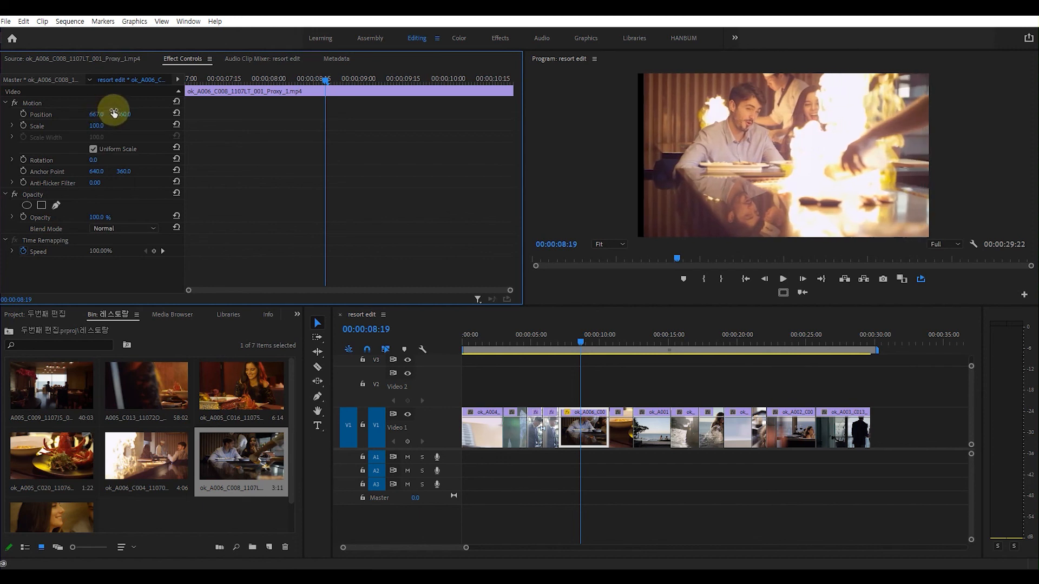
left_click_drag(97, 114, 249, 114)
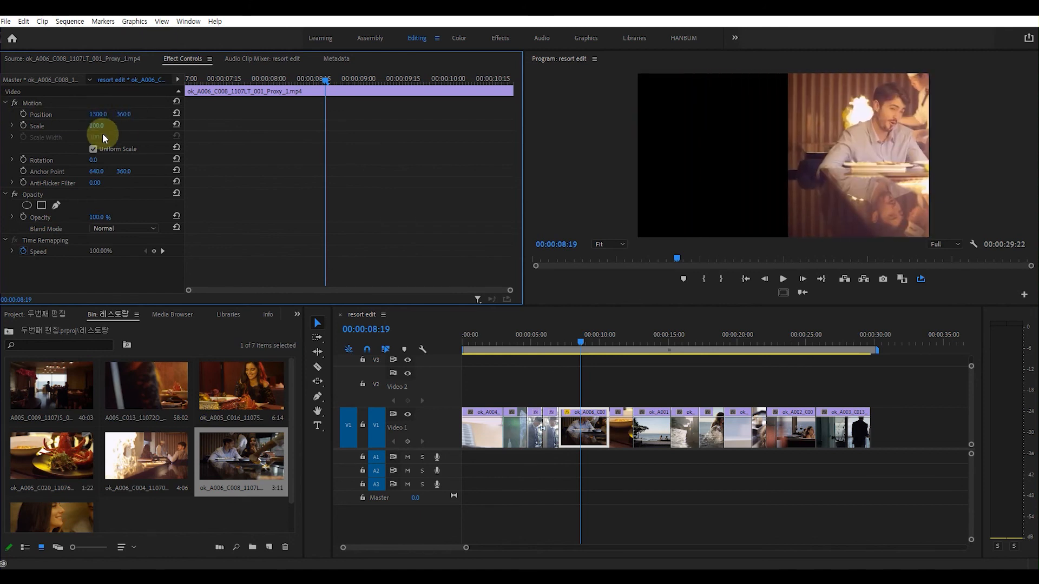
key("ctrl+z")
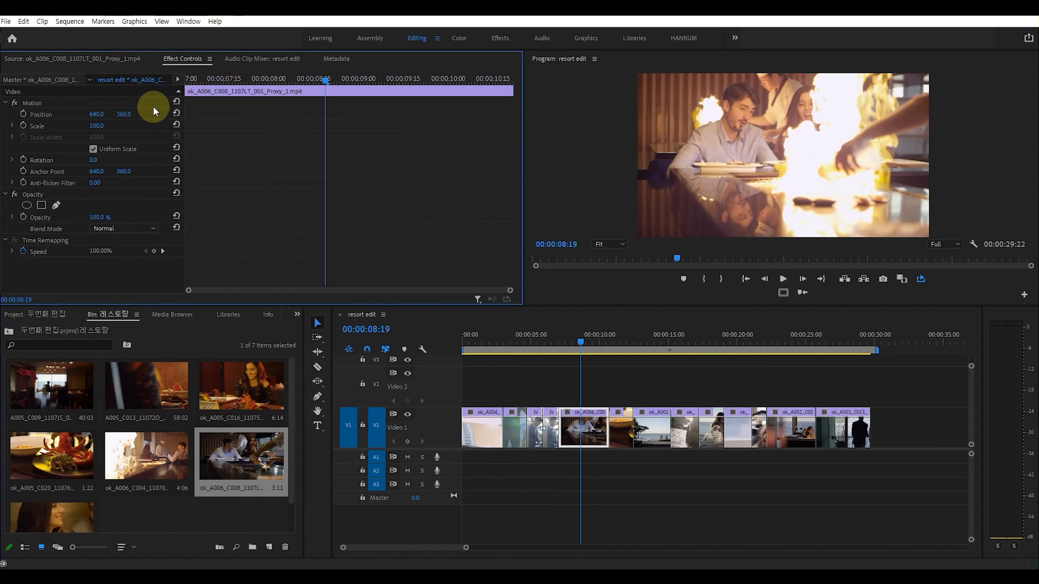
Try adjusting the flame-cooking clip's horizontal position in fine increments, and undo the adjustment
left_click_drag(95, 114, 102, 115)
mouse_move(97, 114)
left_mouse_down()
mouse_move(115, 114)
mouse_move(102, 108)
left_mouse_up()
key("ctrl+z")
Open the Speed/Duration settings of the flame-cooking clip
key("ctrl+r")
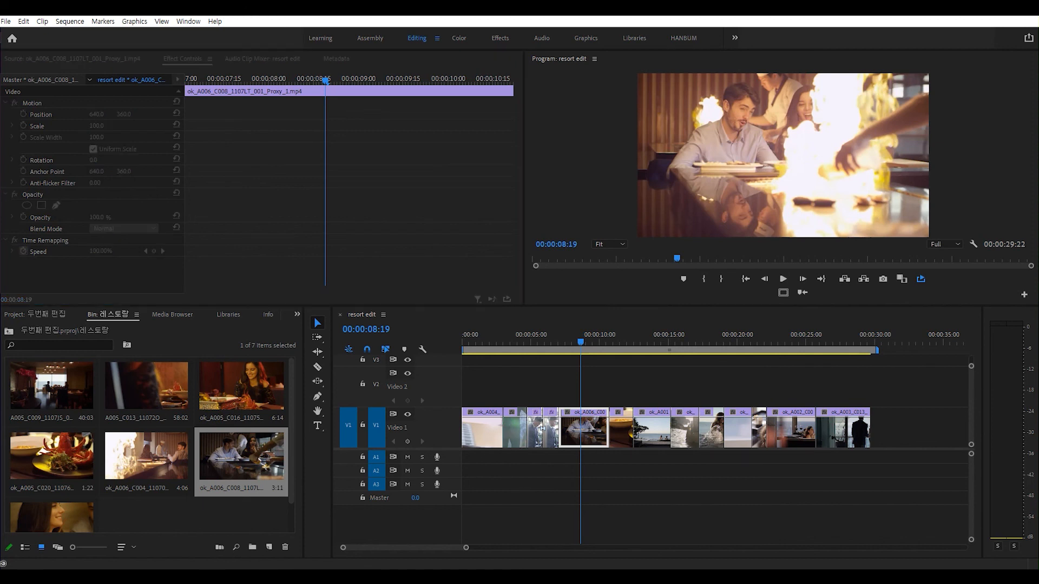